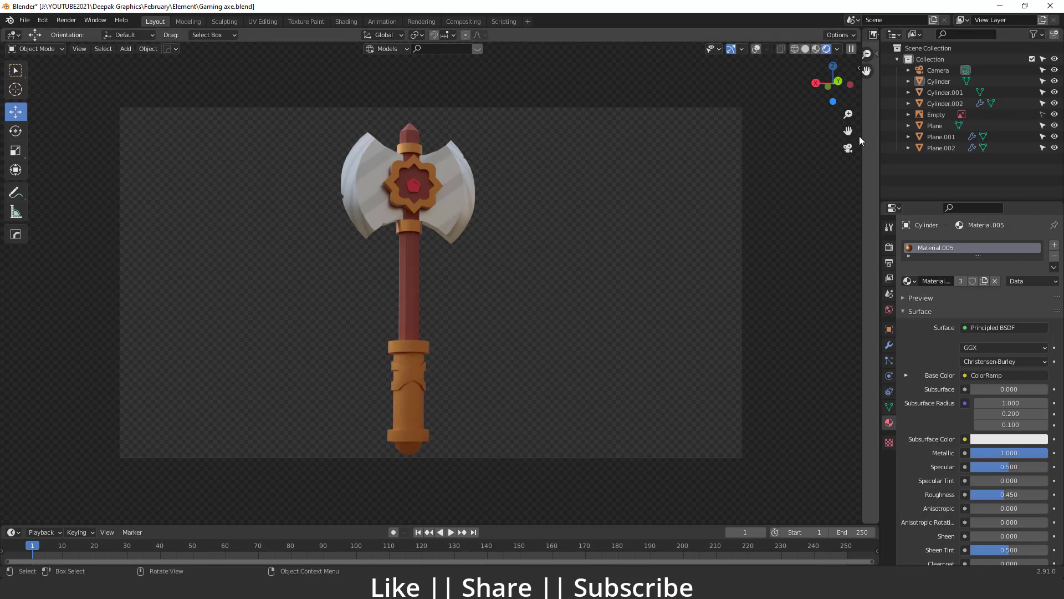
Enlarge the image editor beside the 3D viewport so the whole axe reference image is readable
drag(861, 137, 572, 139)
scroll(696, 274, up, 5)
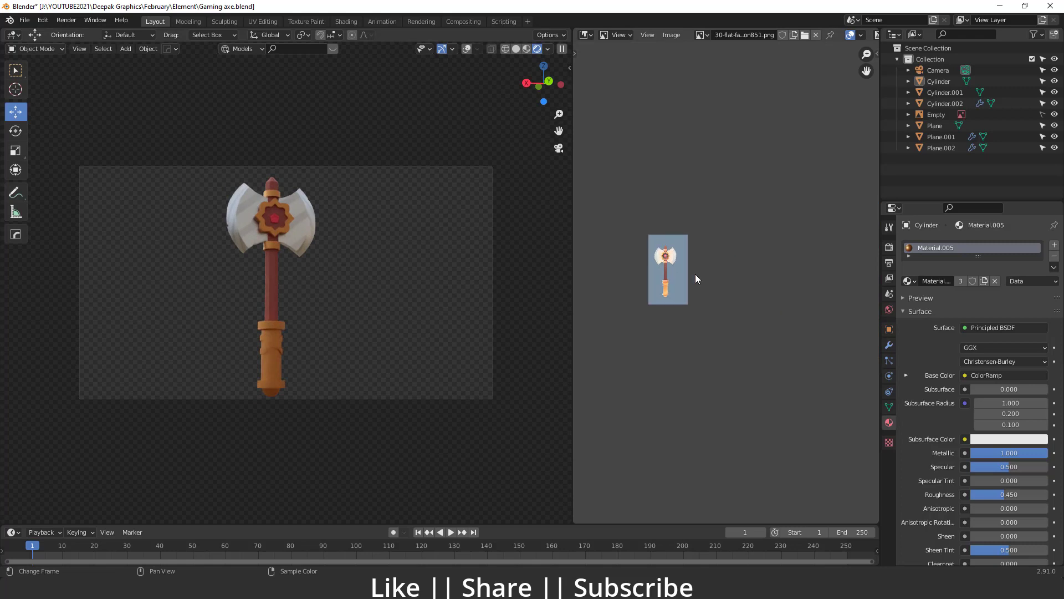
middle_drag(695, 274, 717, 228)
scroll(718, 227, up, 2)
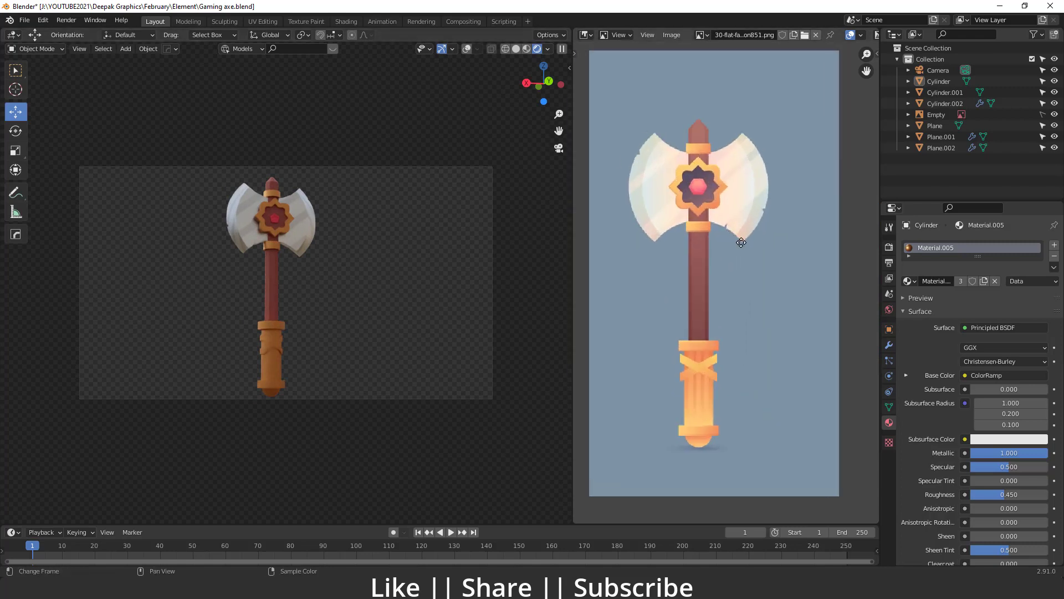
Examine the finished axe model's blades, emblem, shaft and handle from several angles against the reference image
scroll(255, 257, up, 3)
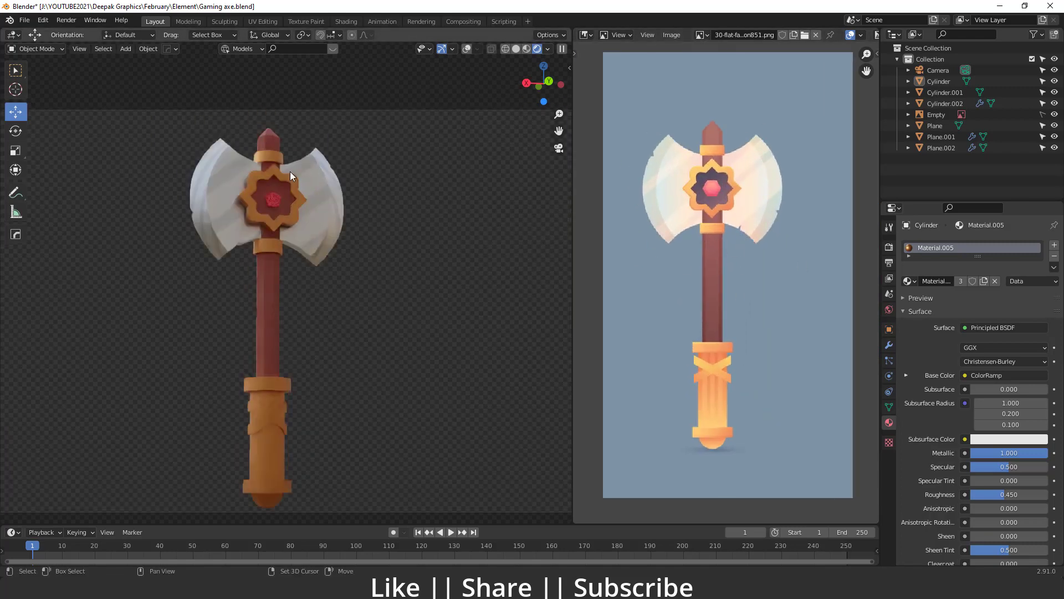
scroll(283, 312, down, 3)
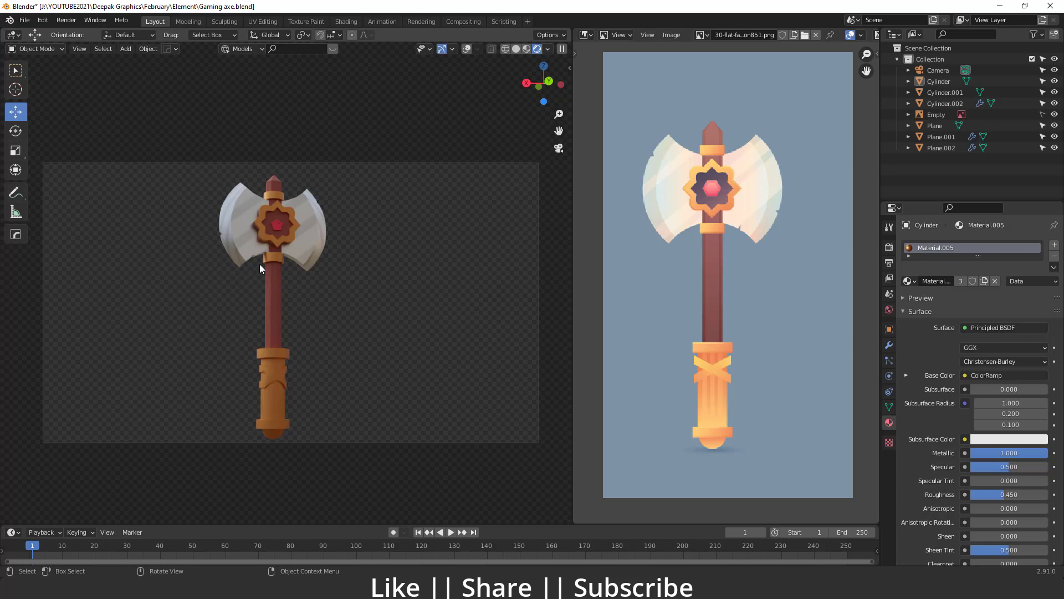
key(KP_0)
scroll(336, 347, up, 3)
shift+middle_drag(335, 347, 317, 231)
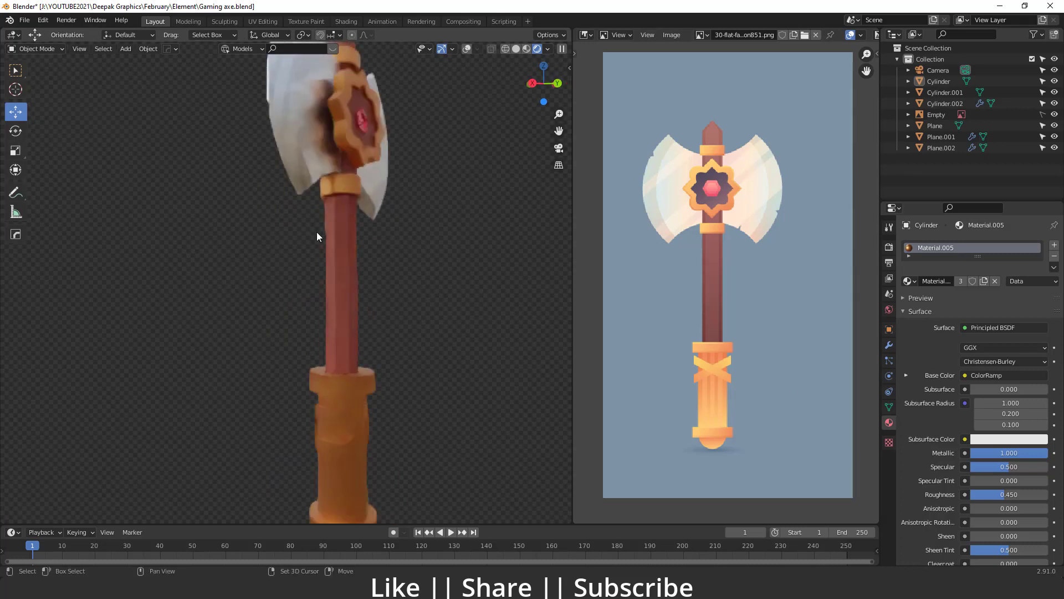
middle_drag(358, 327, 277, 195)
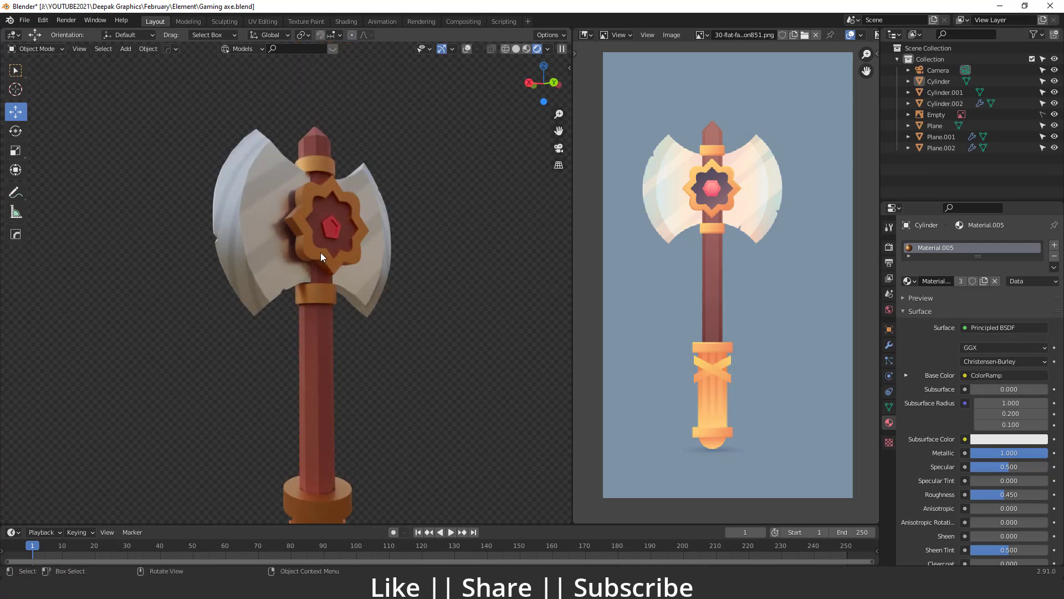
scroll(291, 272, up, 6)
scroll(177, 236, up, 4)
scroll(261, 285, up, 5)
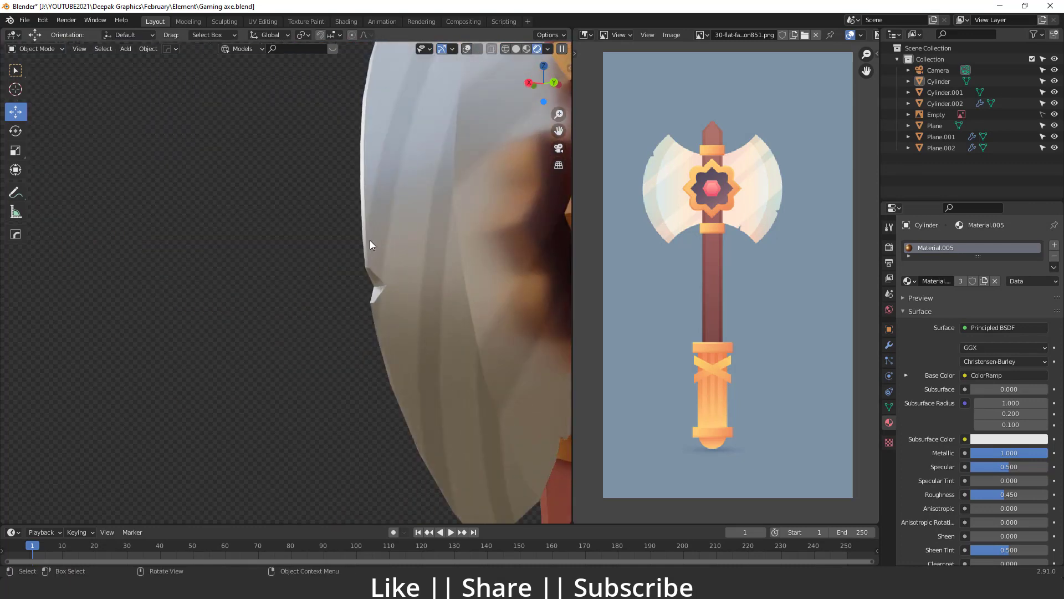
scroll(355, 327, down, 8)
scroll(306, 418, up, 4)
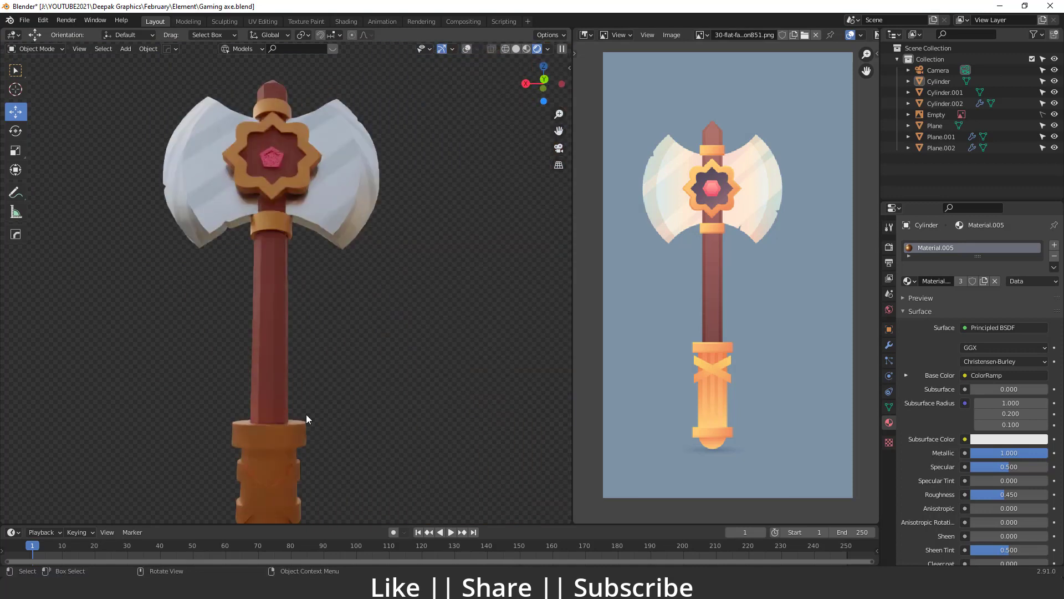
middle_drag(358, 275, 474, 312)
scroll(497, 326, up, 3)
scroll(392, 329, down, 6)
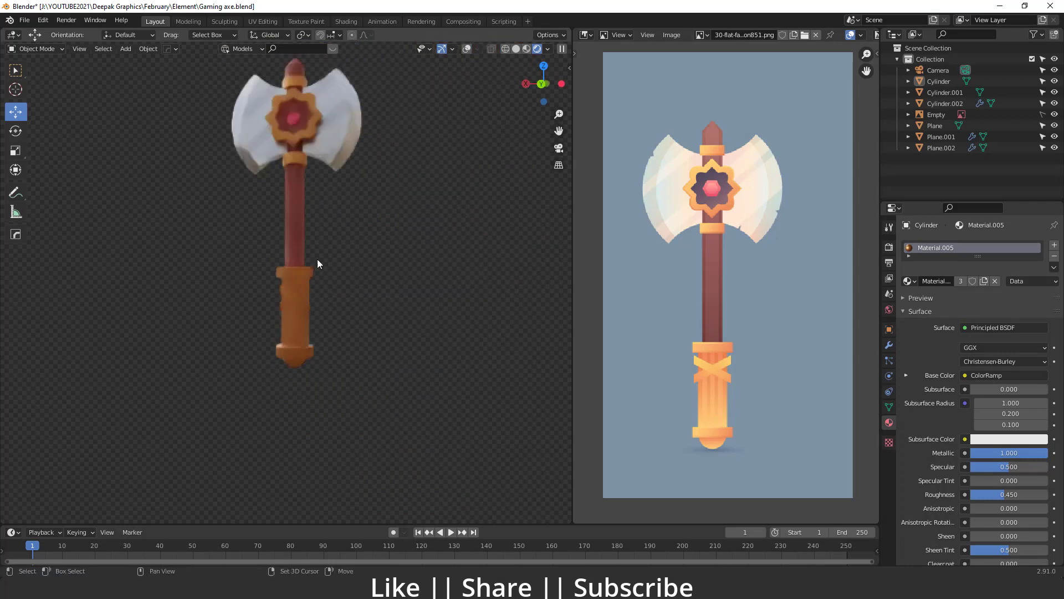
scroll(317, 258, down, 4)
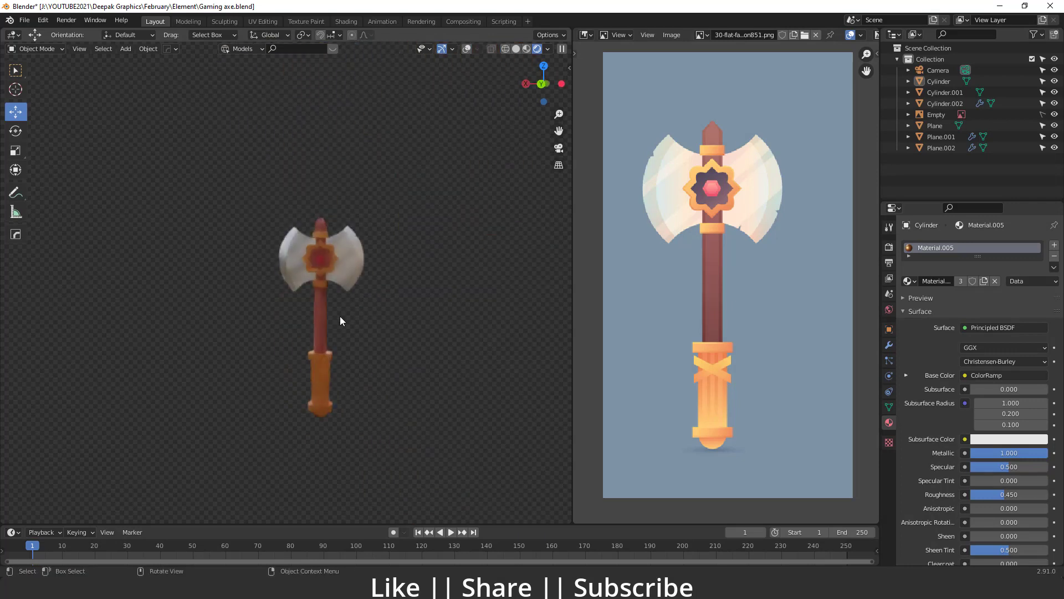
Start a new default scene without saving the changes to the Gaming axe file, and delete the default cube
click(24, 20)
mouse_move(49, 37)
click(145, 32)
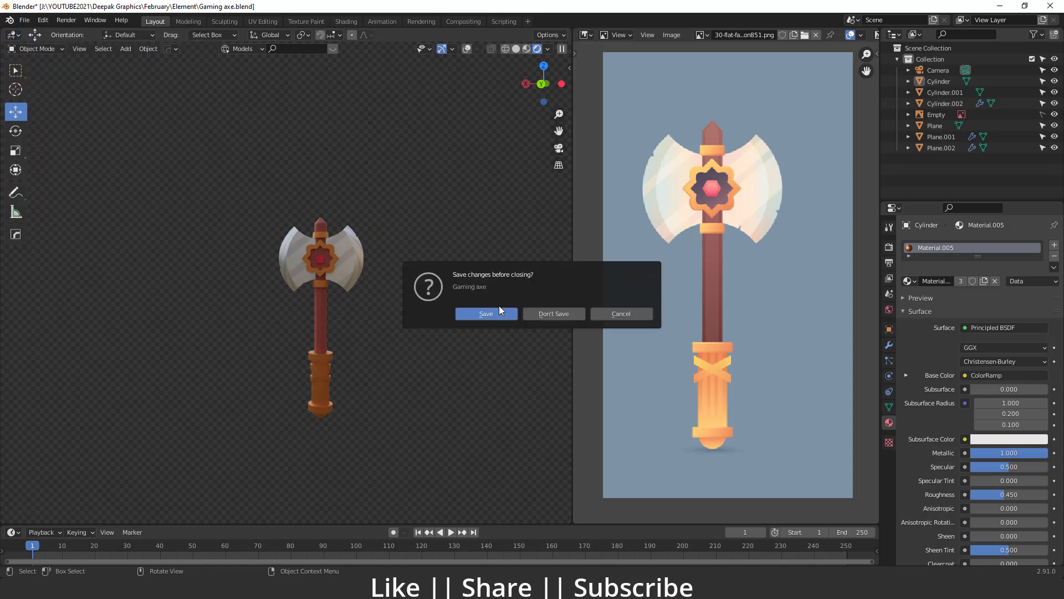
click(552, 314)
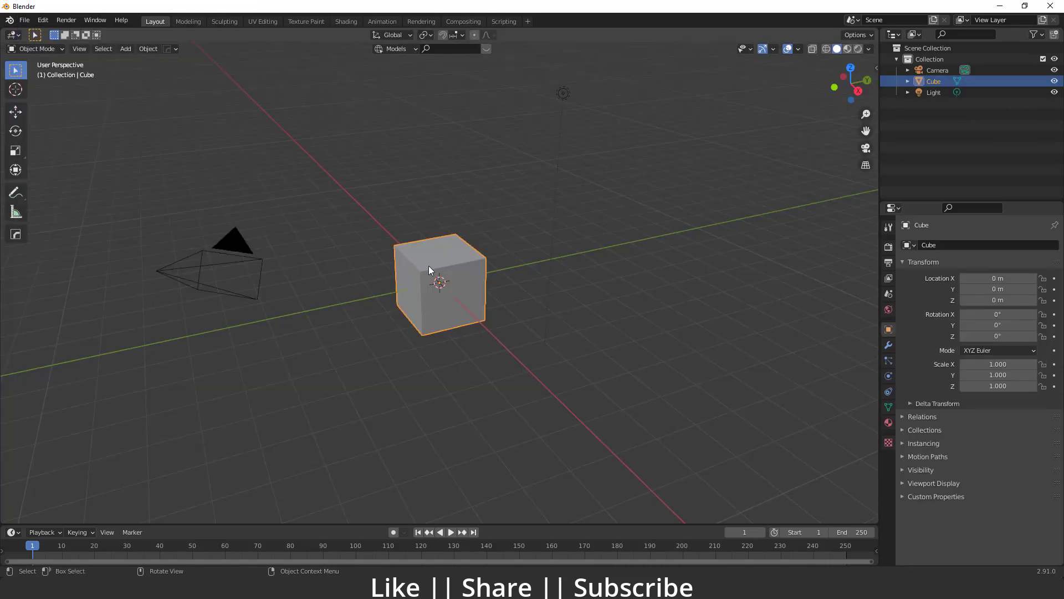
key(Delete)
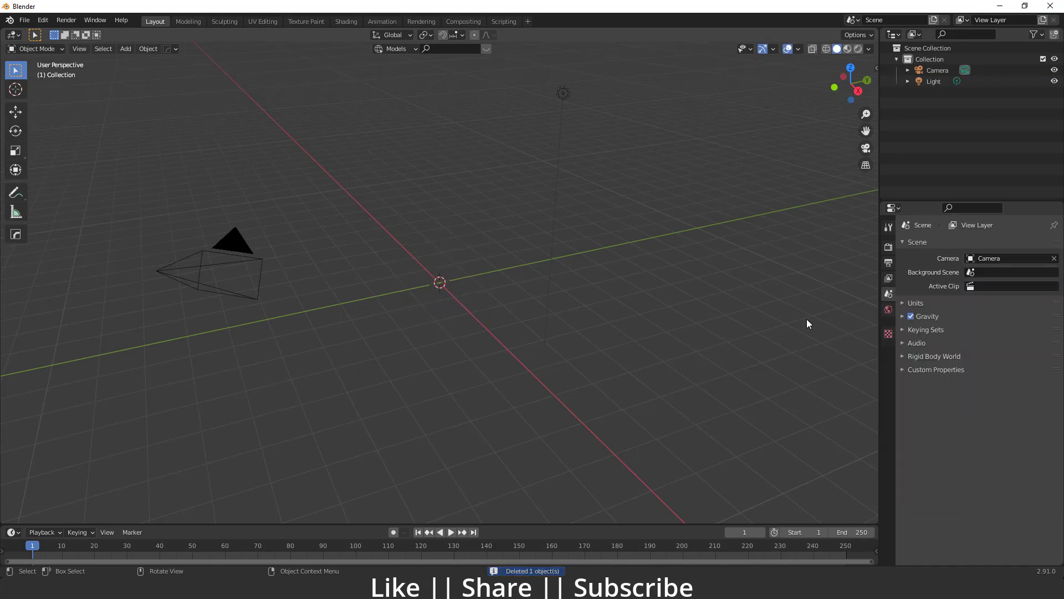
Turn on the Screencast Keys overlay for the 3D viewport
key(n)
click(874, 413)
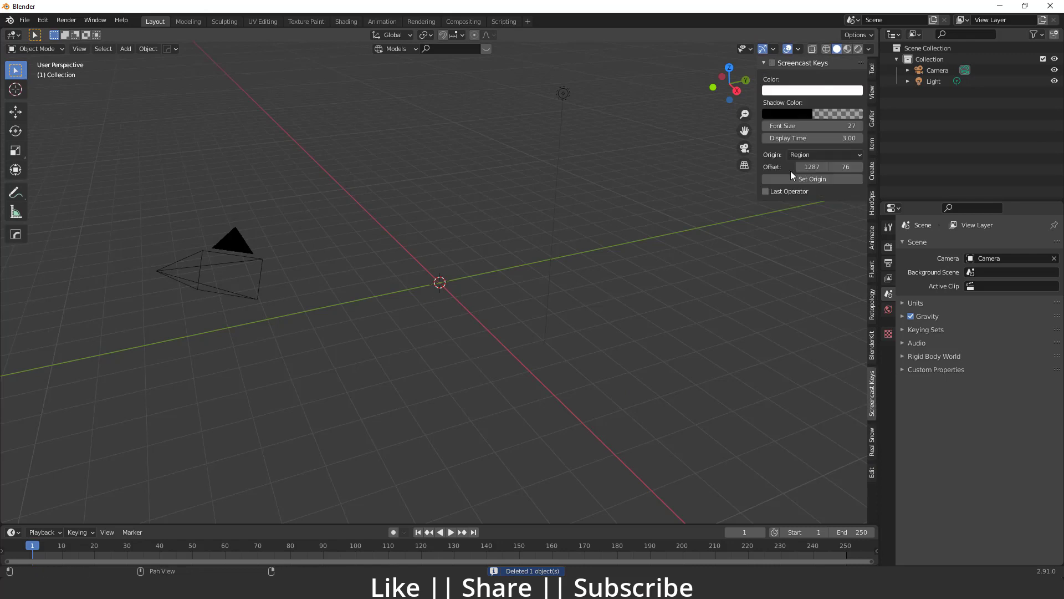
click(772, 63)
key(n)
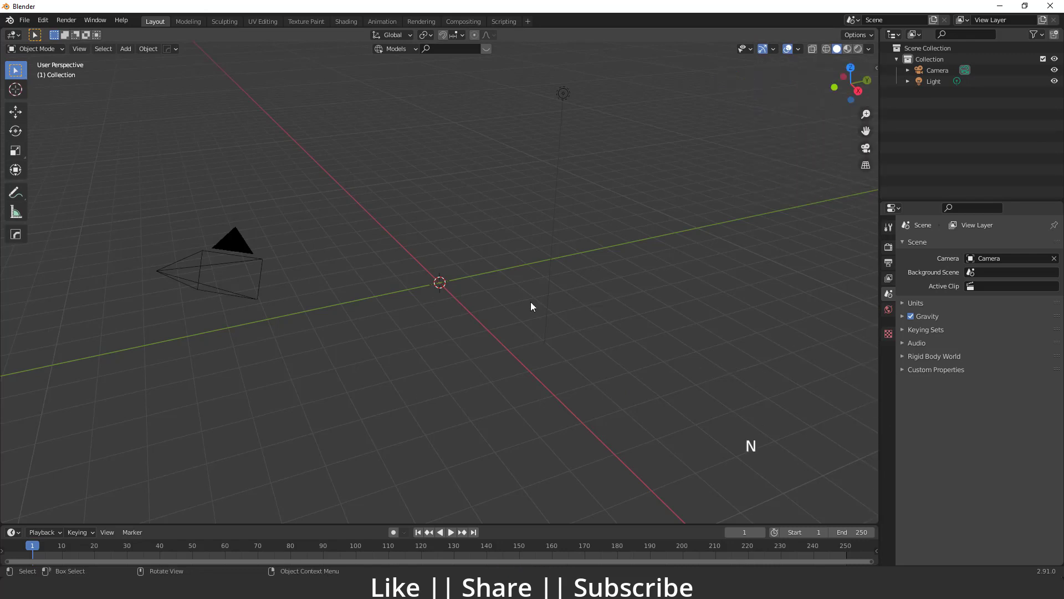
Set the 3D viewport to the front orthographic view, with the world origin near the centre
key(grave)
click(357, 177)
scroll(446, 331, up, 2)
shift+middle_drag(421, 248, 355, 174)
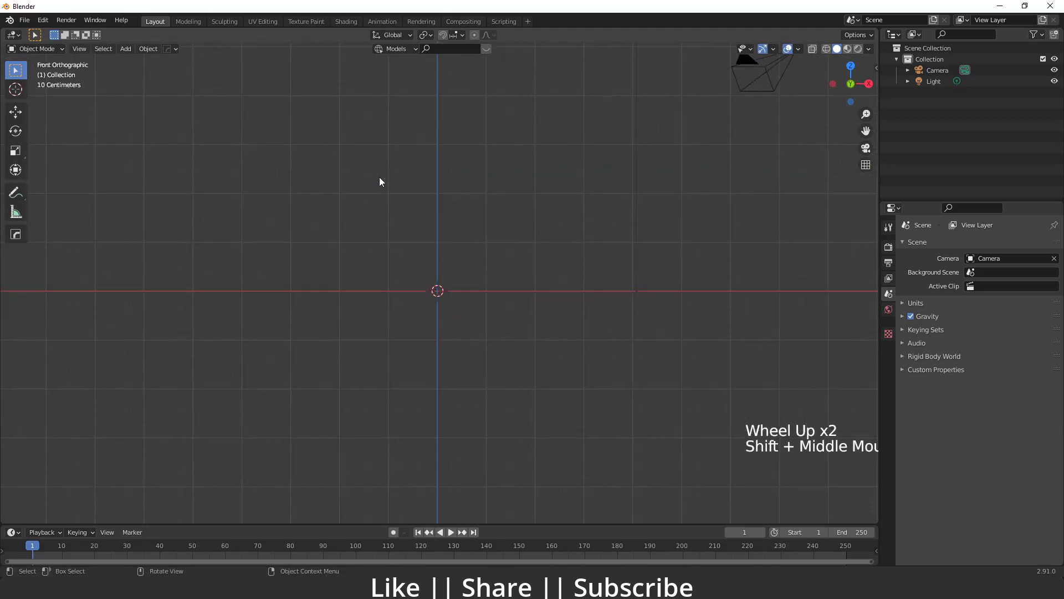
key(shift+a)
mouse_move(295, 281)
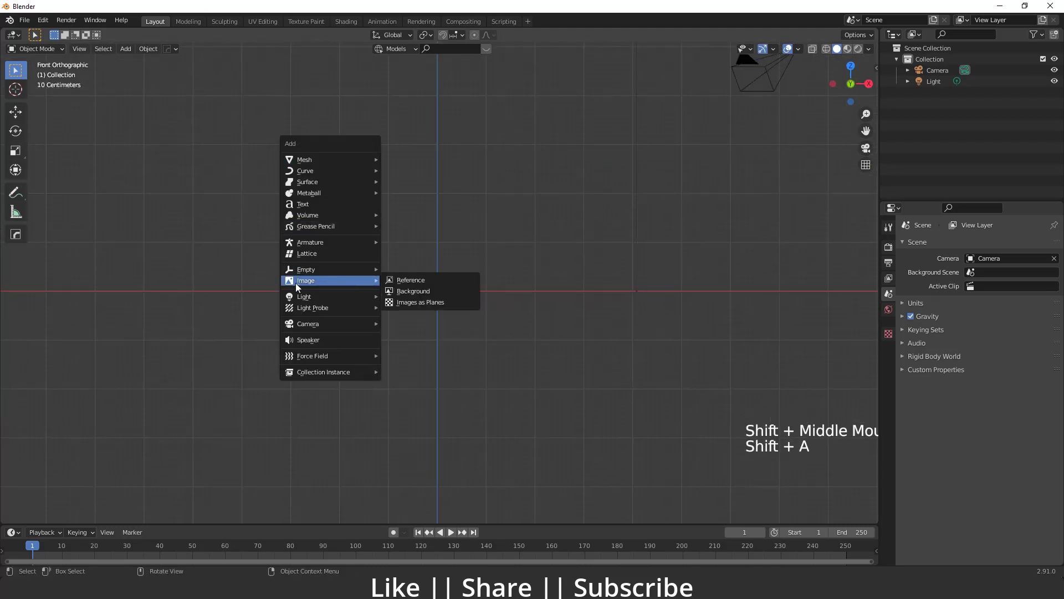
click(421, 292)
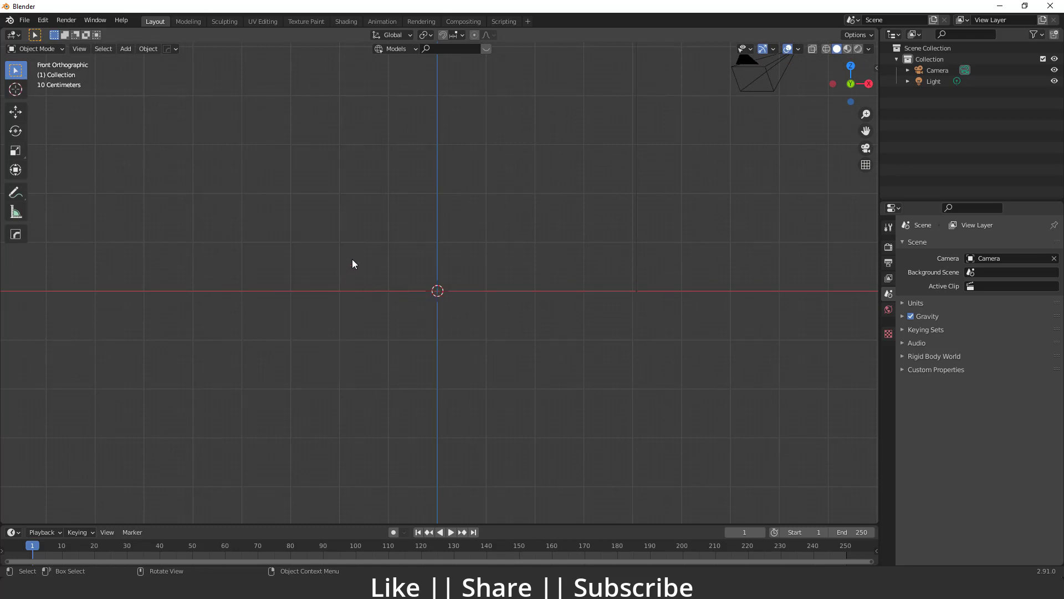
Load the single-axe picture from the February\Element folder as a background image, aligned to the view
key(shift+a)
mouse_move(311, 384)
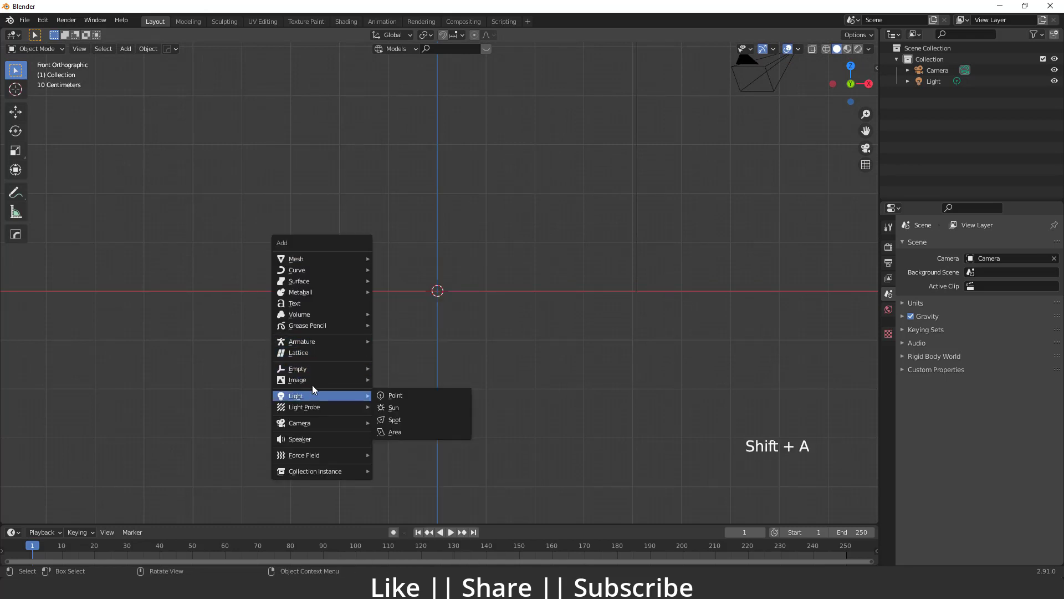
click(420, 394)
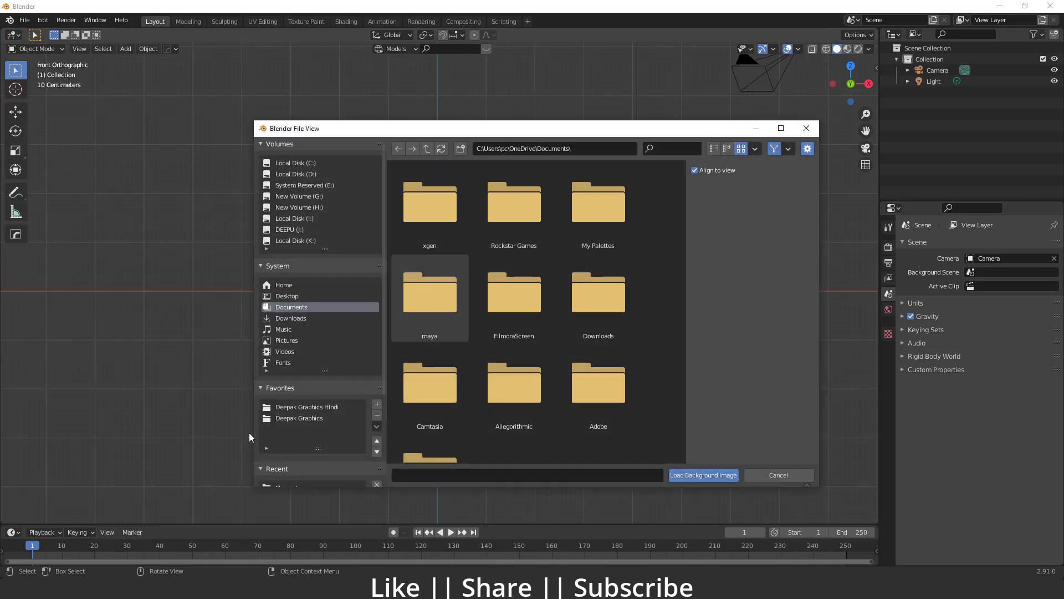
click(308, 417)
double_click(521, 208)
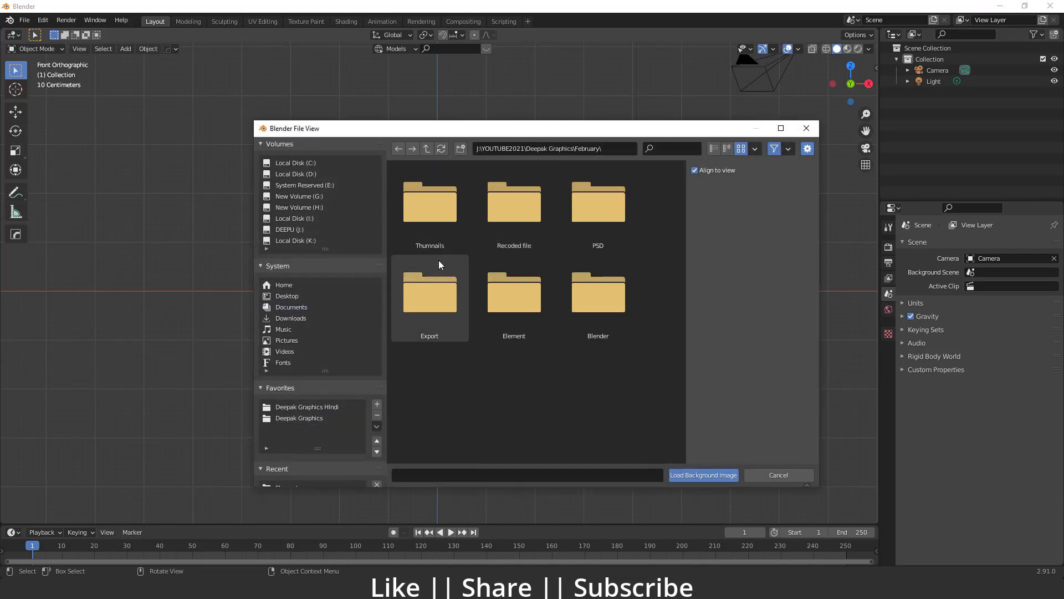
double_click(498, 302)
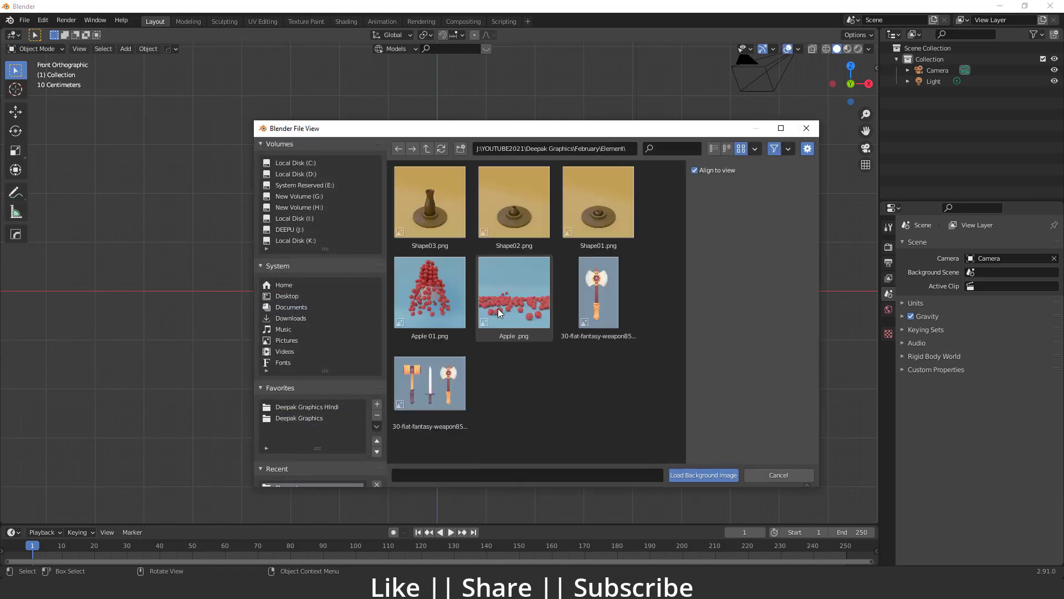
double_click(611, 300)
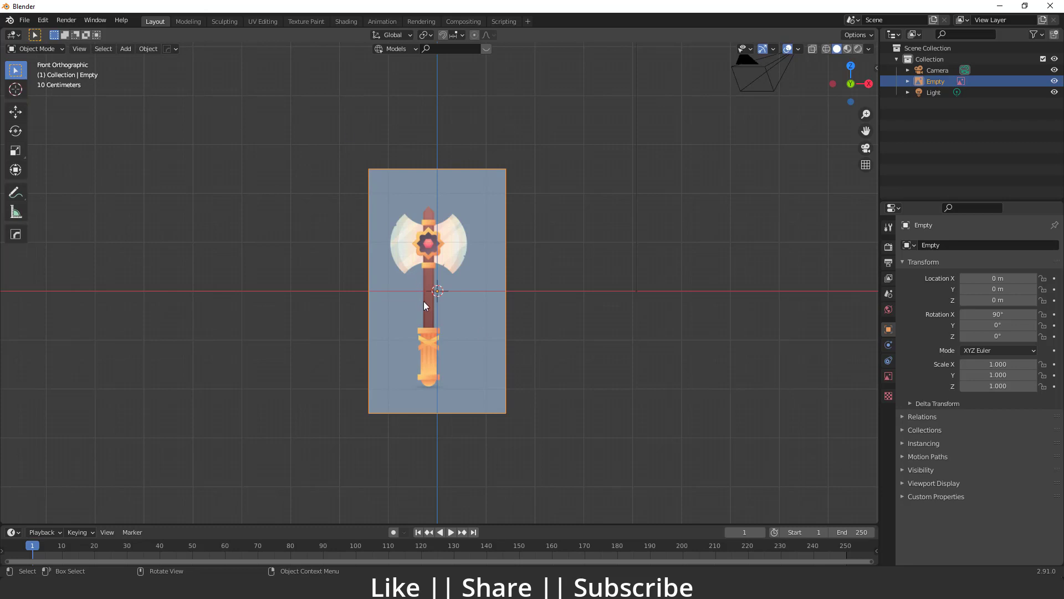
Examine the axe background image in front view and from a perspective angle, ending in the front orthographic view
scroll(423, 301, up, 4)
shift+middle_drag(459, 331, 448, 274)
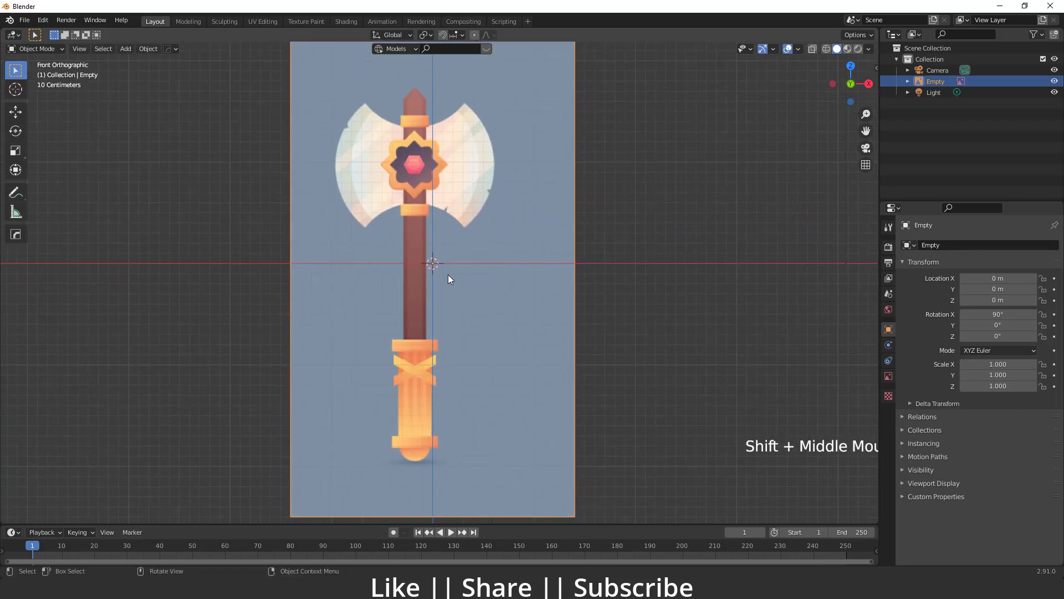
scroll(469, 276, down, 2)
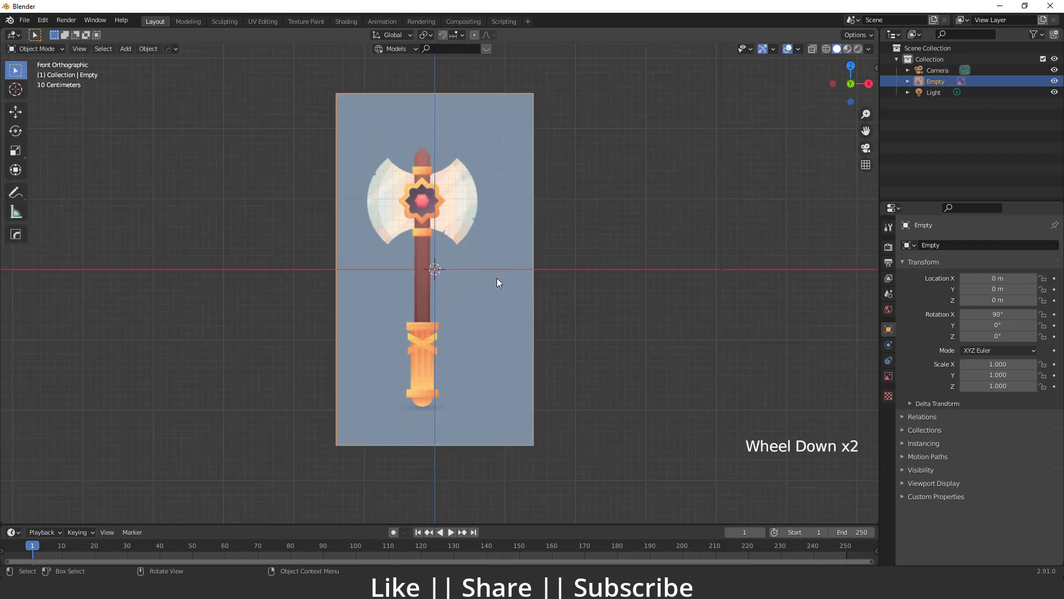
middle_drag(497, 283, 498, 321)
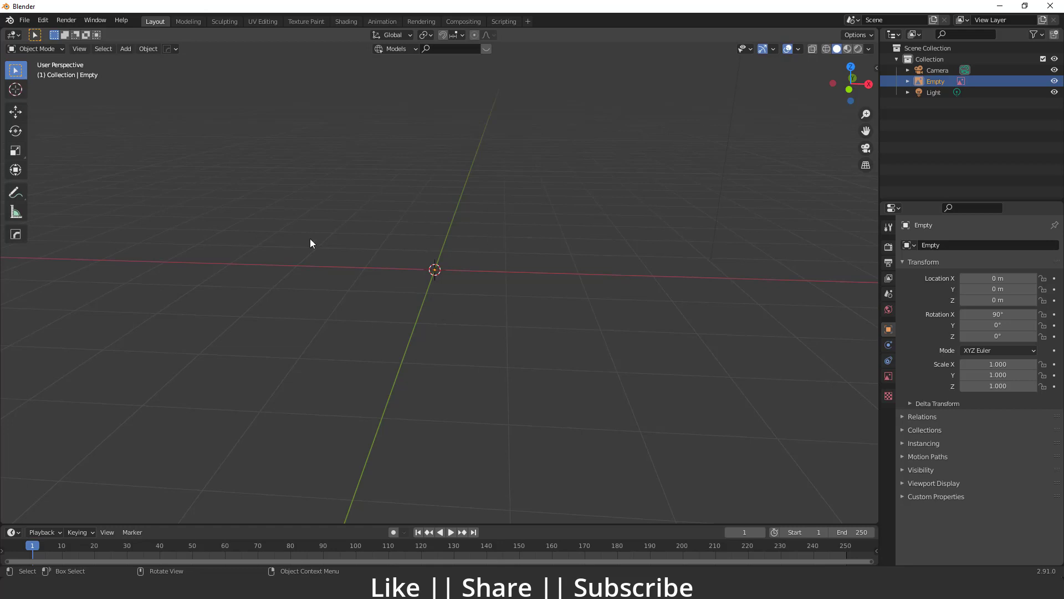
key(grave)
click(361, 174)
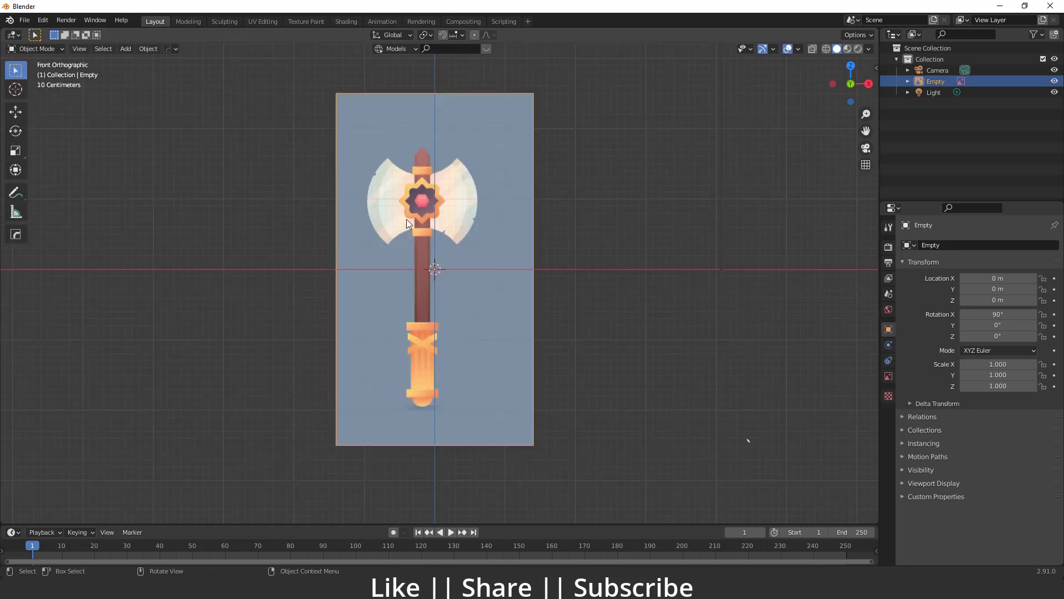
shift+middle_drag(427, 254, 426, 253)
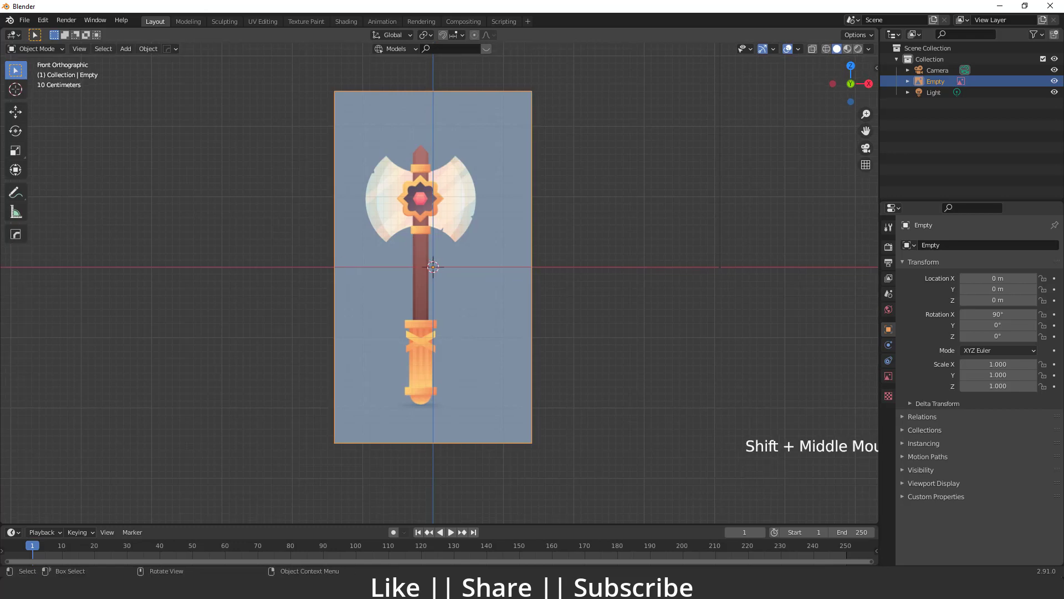
Show the selectable toggles in the outliner, make the Empty holding the axe image unselectable, and test it in the viewport
click(1038, 37)
click(959, 70)
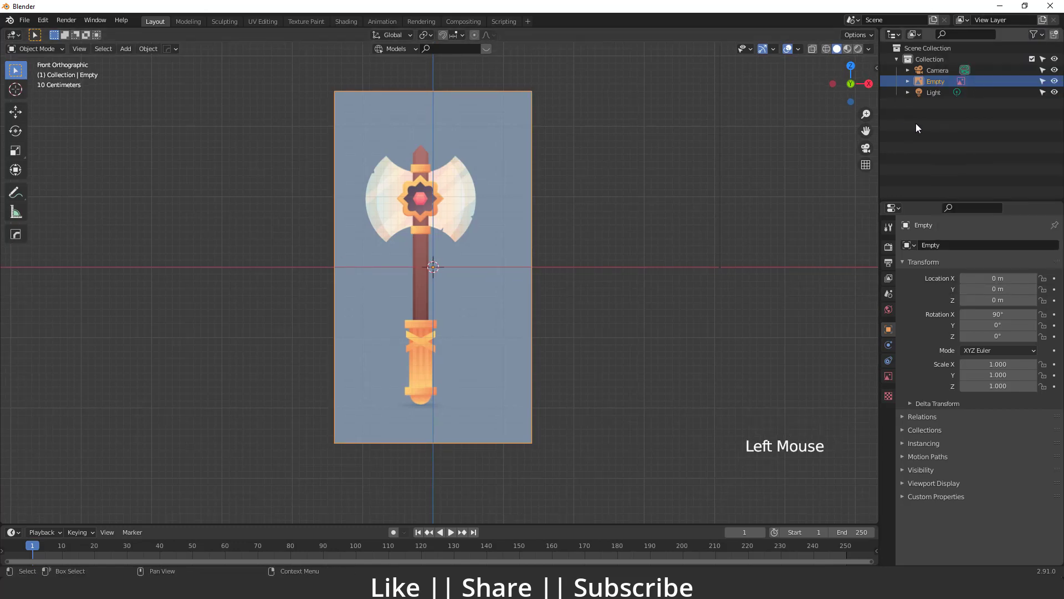
click(1042, 81)
scroll(454, 260, up, 2)
shift+scroll(449, 269, down, 1)
scroll(444, 281, down, 2)
shift+middle_drag(454, 257, 414, 269)
click(455, 275)
key(g)
Add a 2 m mesh plane at the world origin over the axe image, with its alignment set to View
scroll(417, 240, up, 3)
scroll(433, 232, up, 3)
scroll(389, 252, down, 2)
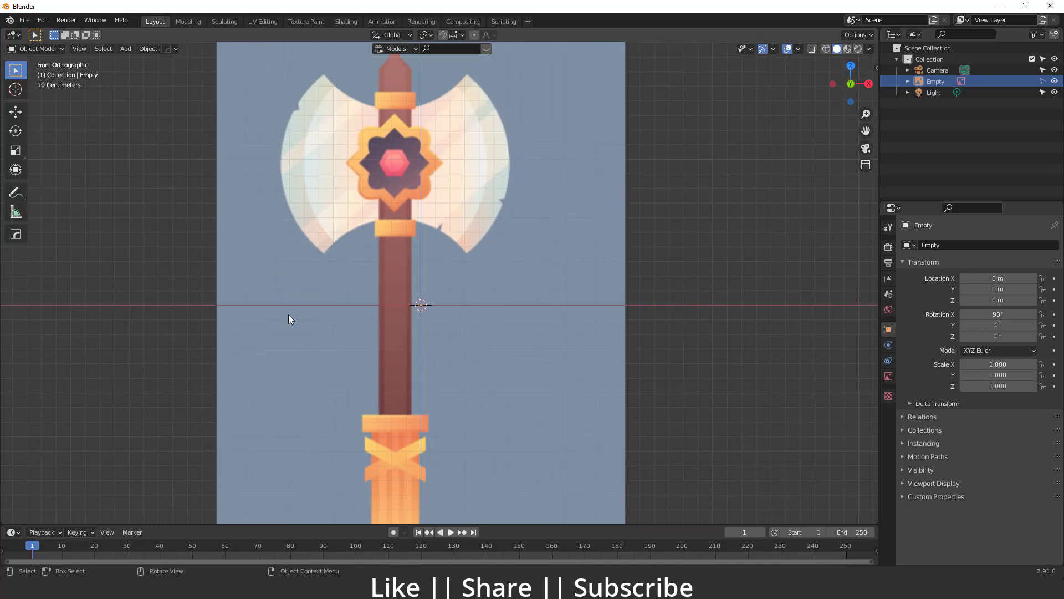
key(shift+a)
mouse_move(357, 89)
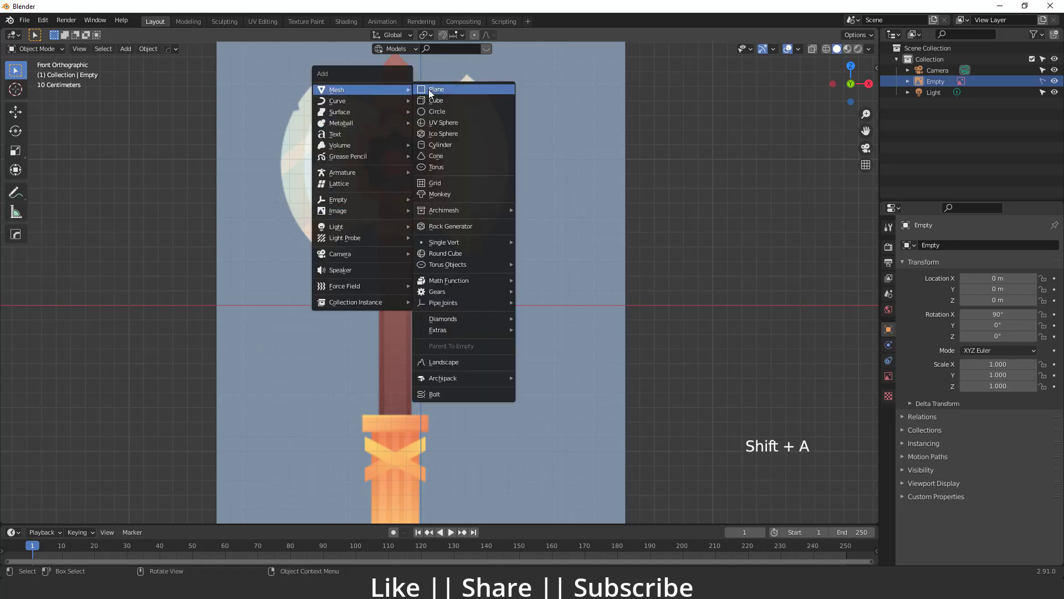
click(432, 89)
click(80, 514)
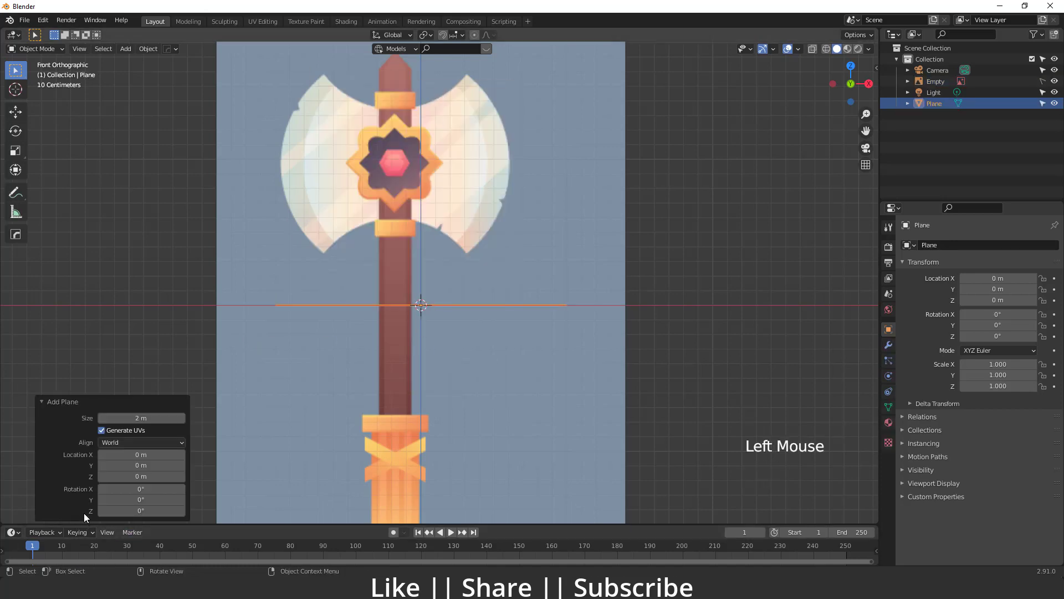
click(138, 442)
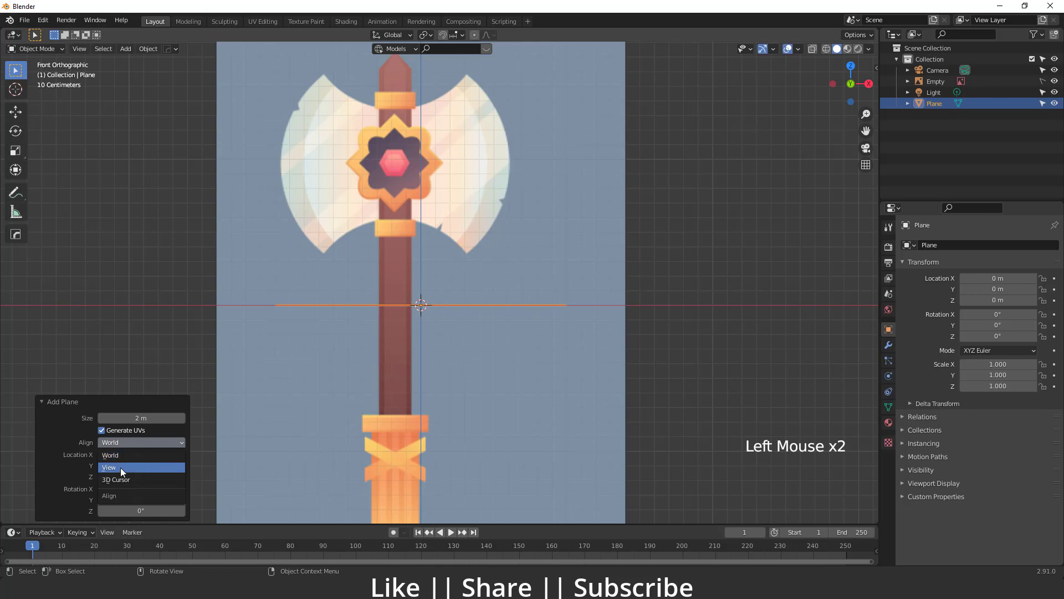
click(128, 467)
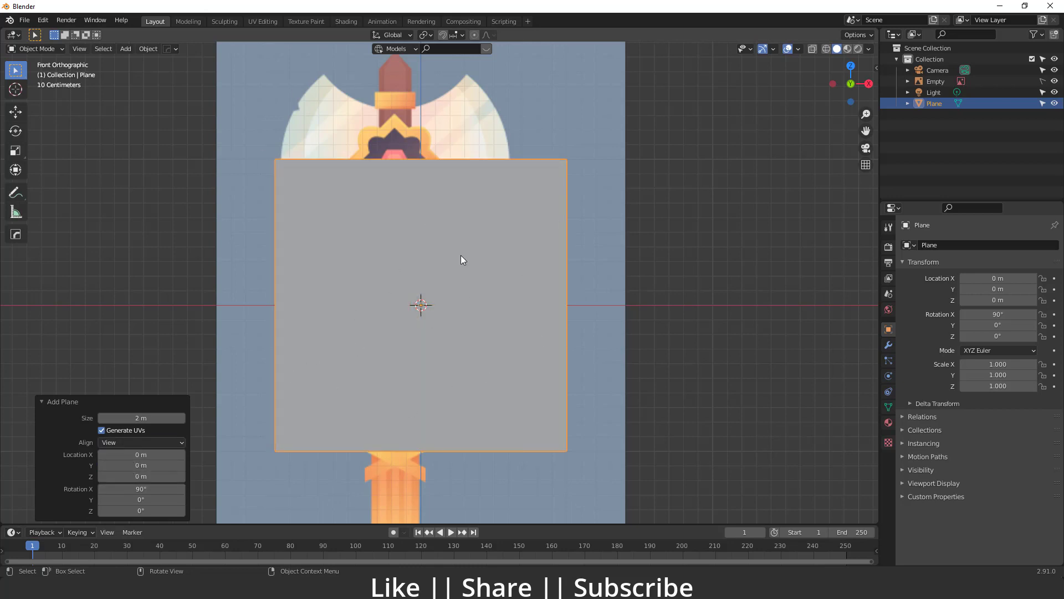
double_click(816, 51)
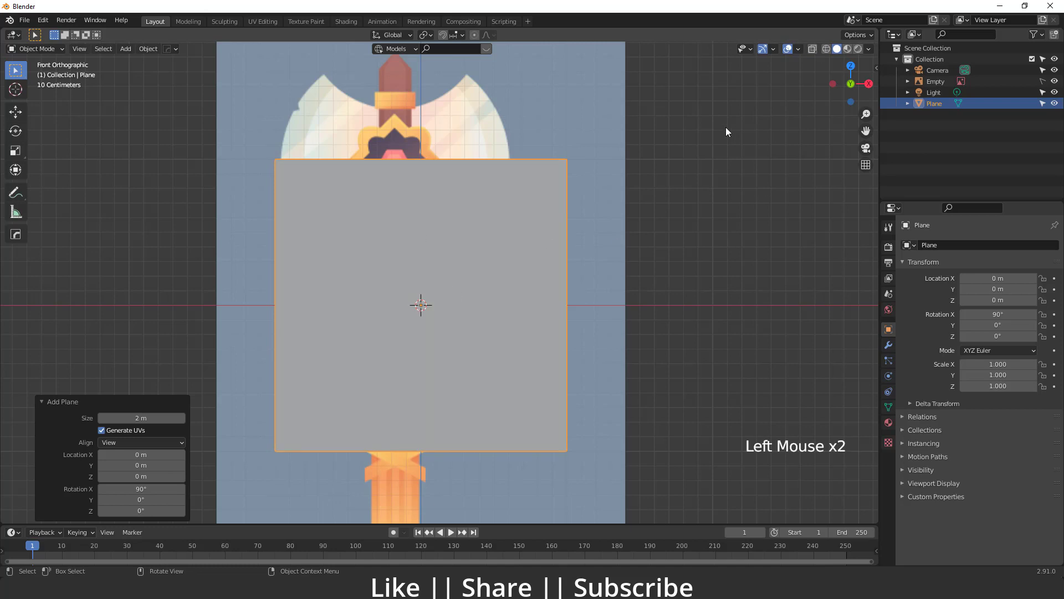
Turn on X-ray and move the plane over the axe head, centred near the gem at about X -0.171 m, Z 0.985 m
click(812, 48)
double_click(420, 308)
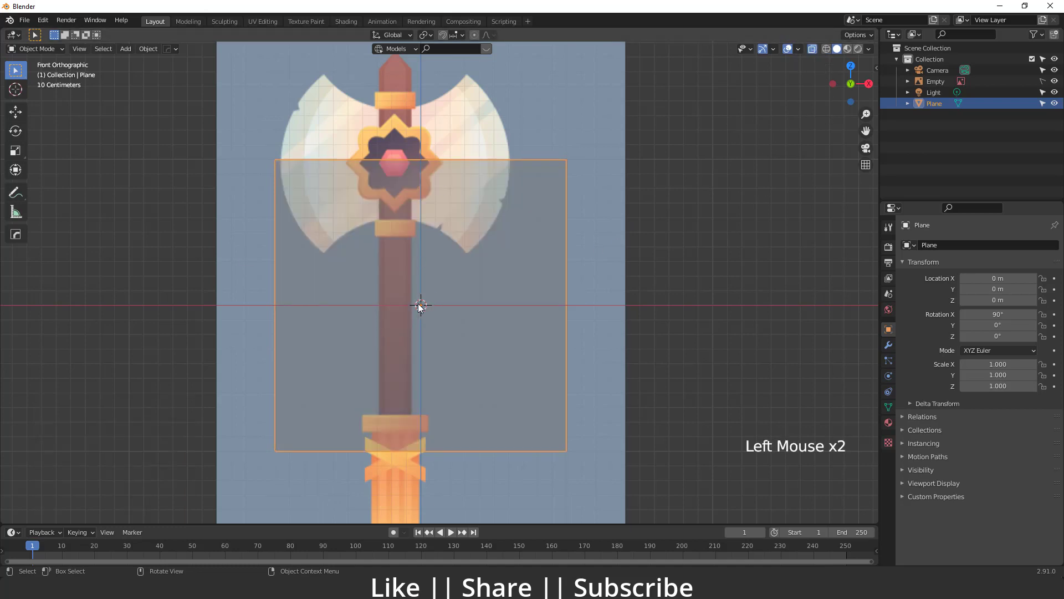
key(w)
drag(421, 288, 422, 159)
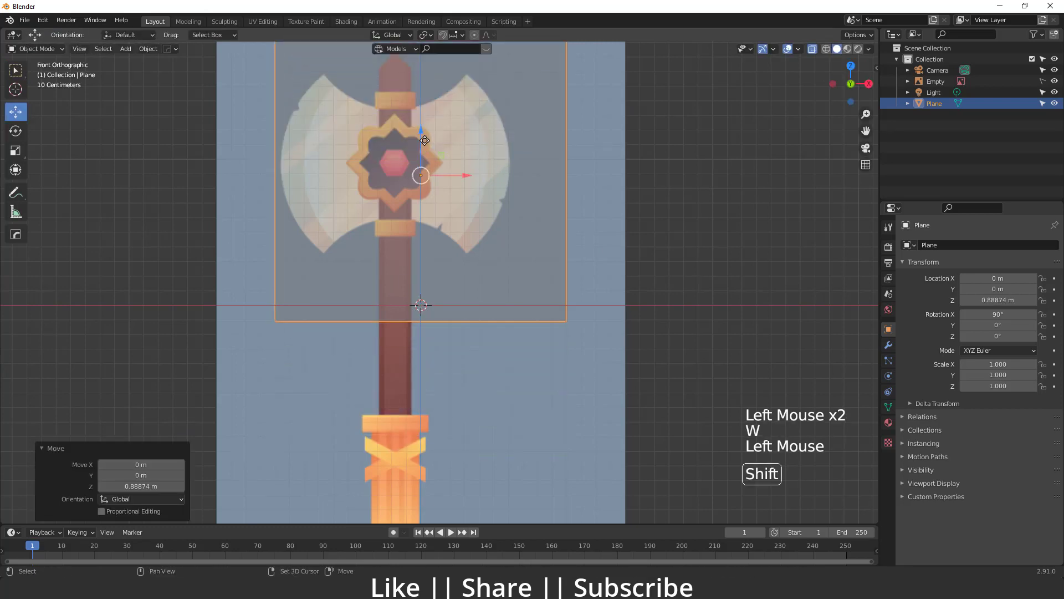
shift+middle_drag(422, 159, 443, 264)
scroll(432, 266, up, 3)
drag(494, 261, 452, 263)
drag(394, 227, 395, 204)
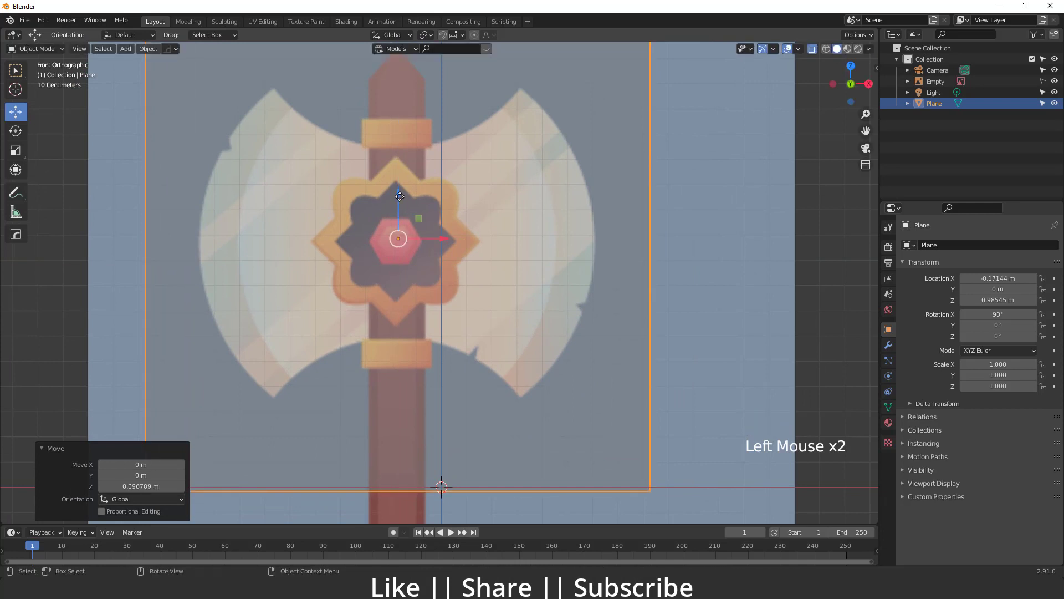
scroll(419, 258, down, 5)
shift+middle_drag(419, 258, 434, 276)
scroll(423, 271, up, 3)
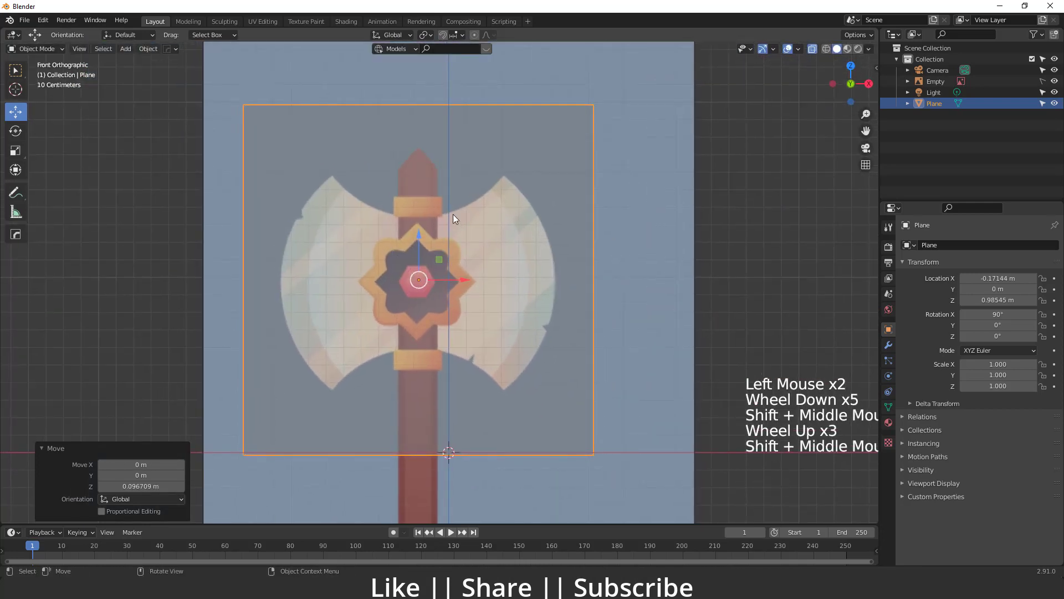
Add one vertical loop cut through the centre of the plane
key(Tab)
click(16, 292)
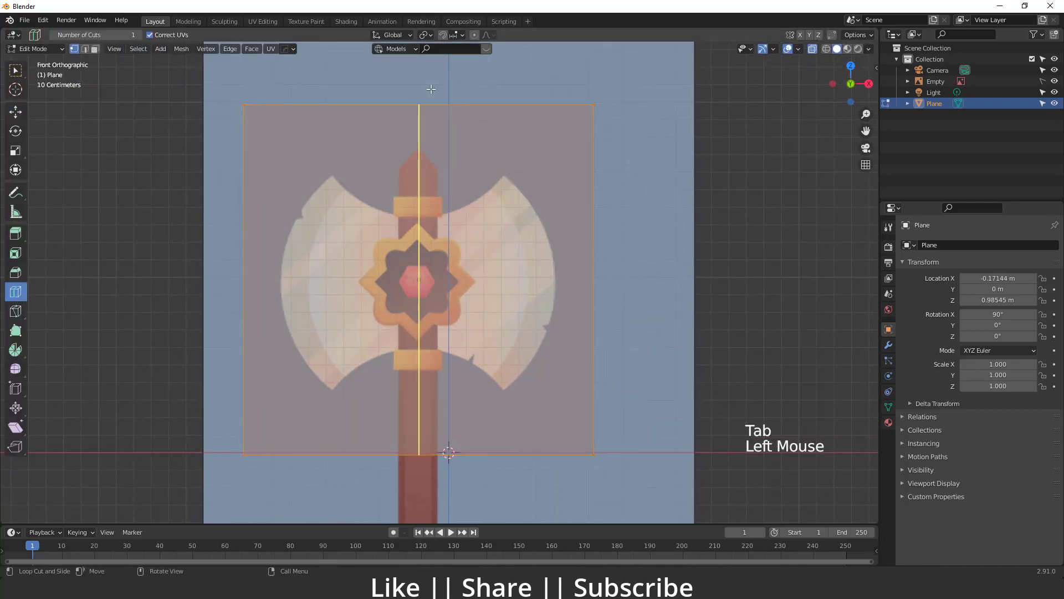
click(420, 106)
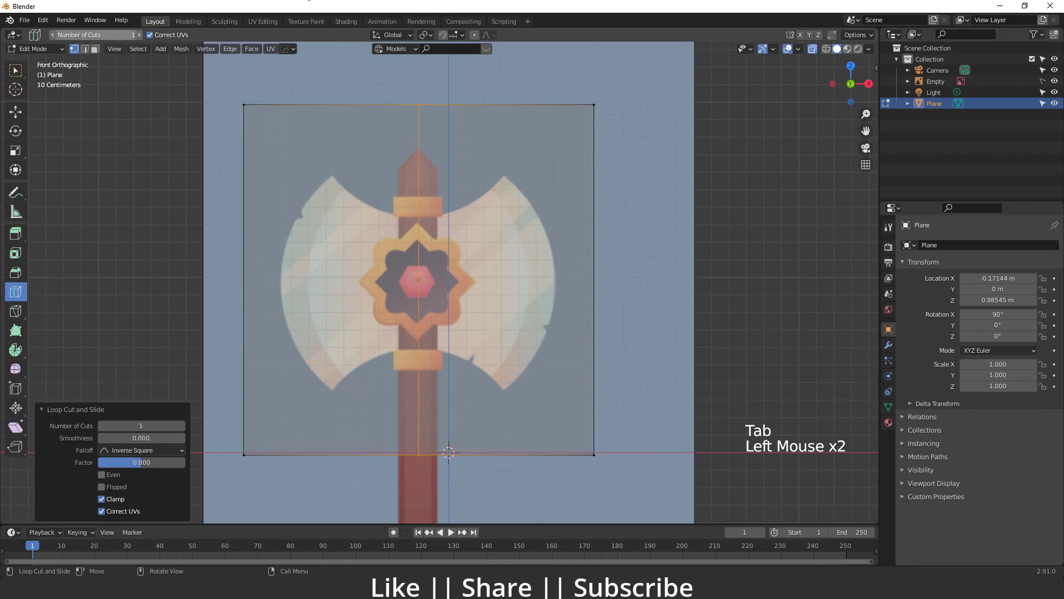
click(15, 111)
Align the plane's vertical cut with the tip of the shaft by shifting the plane to about X -0.1727 m
scroll(316, 228, up, 5)
shift+middle_drag(316, 228, 320, 255)
scroll(361, 167, down, 2)
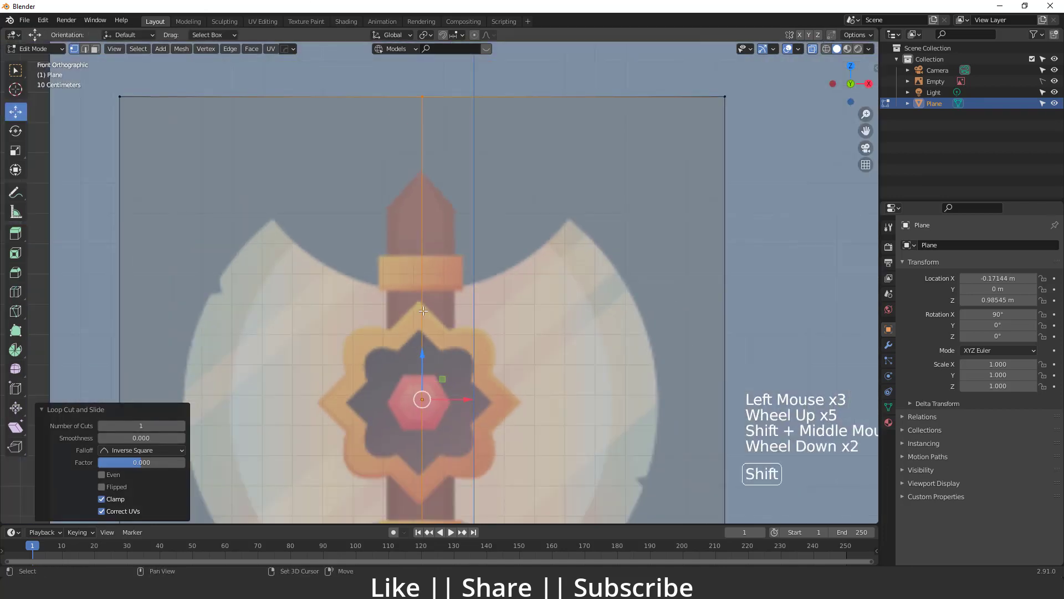
shift+middle_drag(400, 105, 417, 184)
key(Tab)
scroll(427, 213, up, 3)
key(Tab)
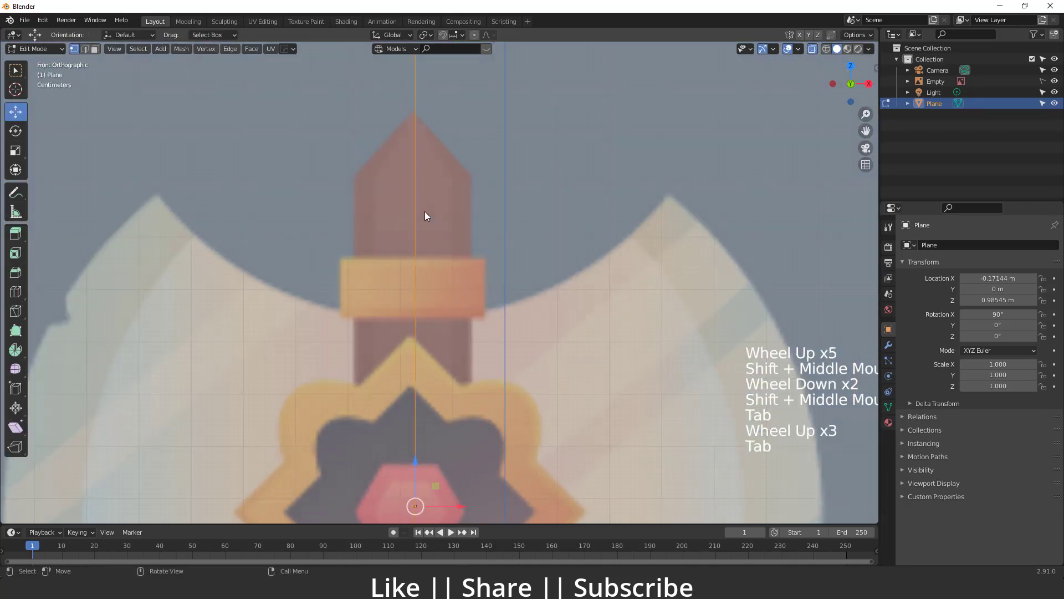
scroll(422, 183, up, 3)
shift+middle_drag(415, 127, 435, 274)
scroll(435, 288, down, 5)
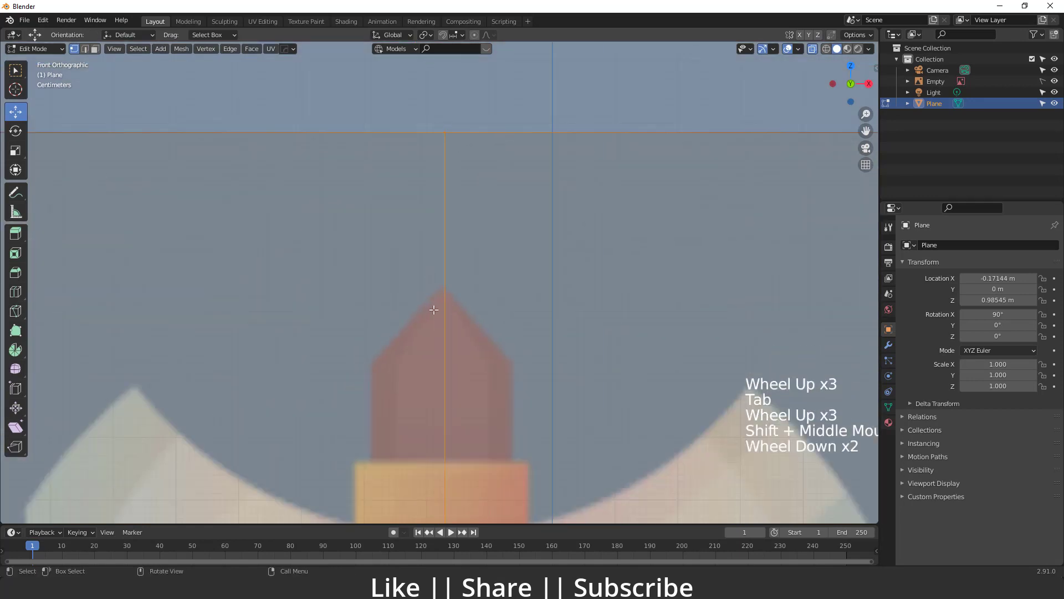
key(Tab)
shift+middle_drag(464, 438, 487, 271)
scroll(453, 257, up, 5)
scroll(524, 268, up, 2)
drag(524, 265, 520, 264)
scroll(520, 264, down, 5)
shift+middle_drag(520, 264, 488, 244)
scroll(487, 245, down, 4)
Check the centre cut against the shaft tip and refine the plane's position to about X -0.175 m
key(Tab)
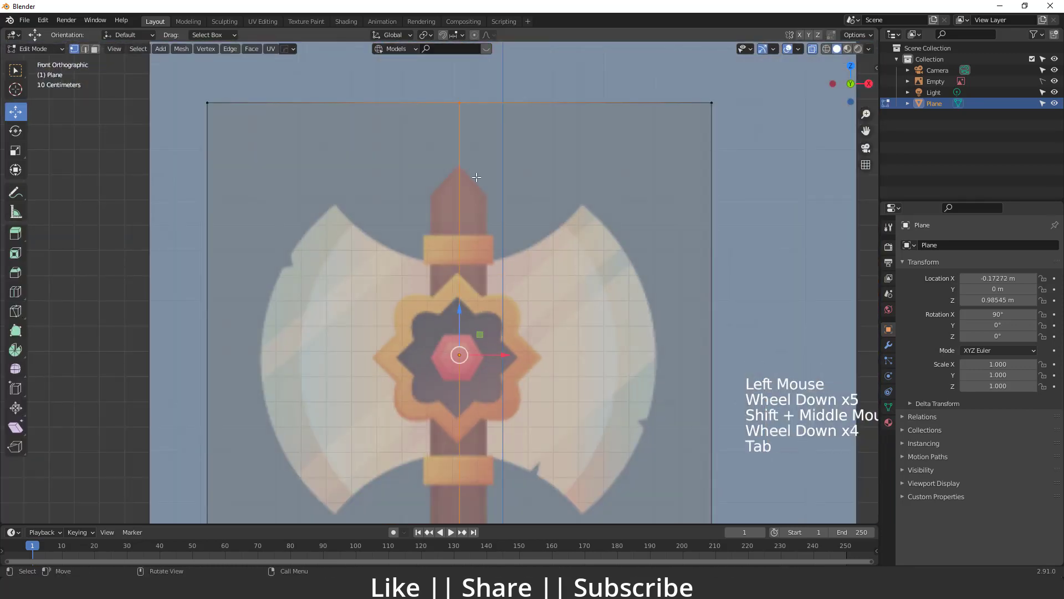
scroll(458, 206, down, 4)
scroll(457, 205, up, 1)
scroll(458, 205, up, 5)
shift+middle_drag(458, 205, 460, 292)
scroll(460, 292, up, 7)
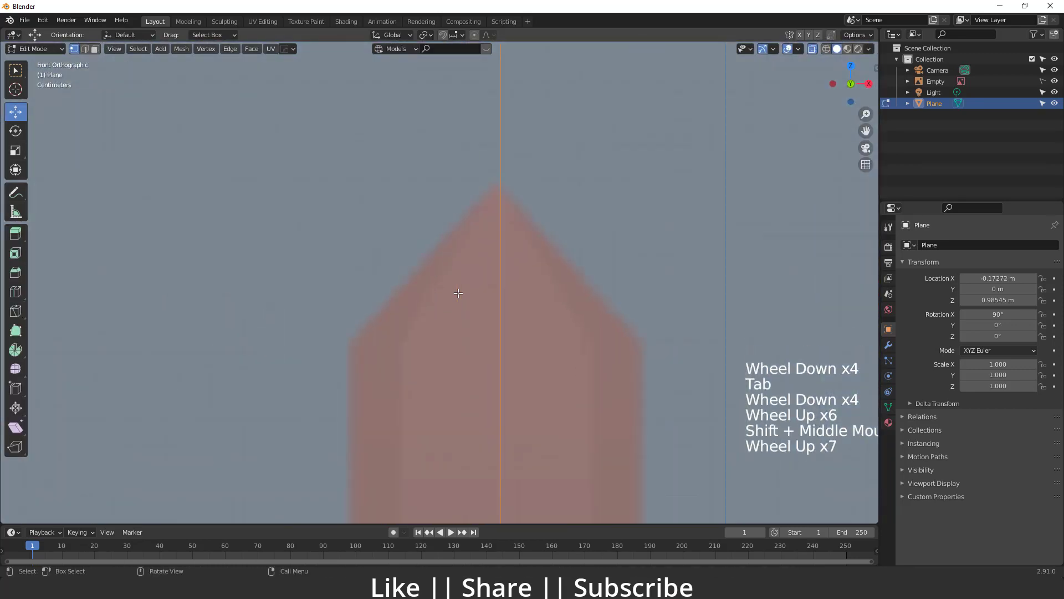
scroll(462, 293, down, 13)
key(Tab)
click(465, 220)
key(Tab)
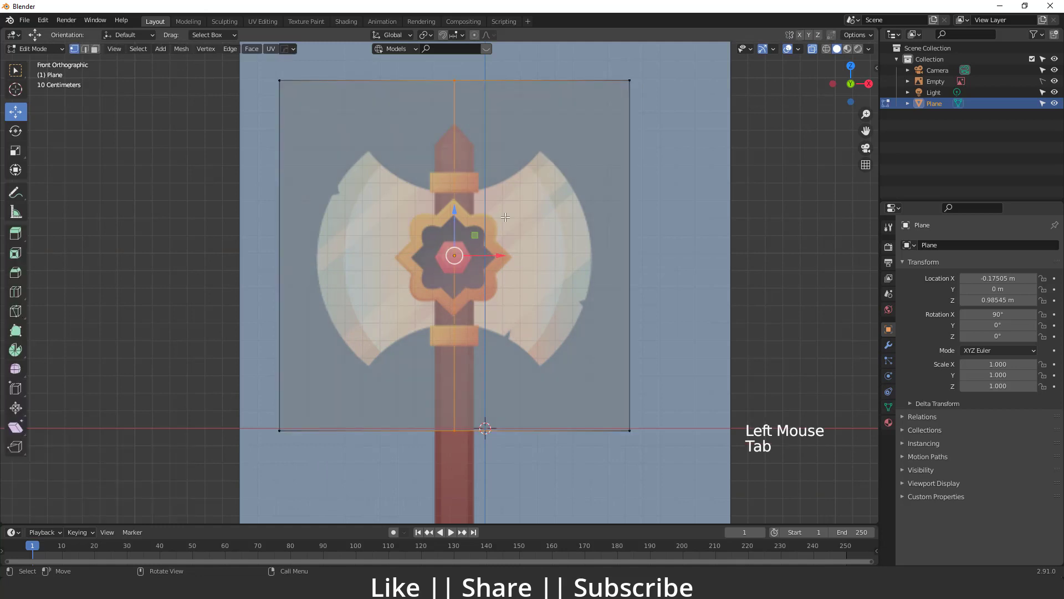
Add one horizontal loop cut through the middle of the plane
key(Tab)
scroll(465, 220, down, 2)
key(Tab)
shift+middle_drag(253, 81, 254, 87)
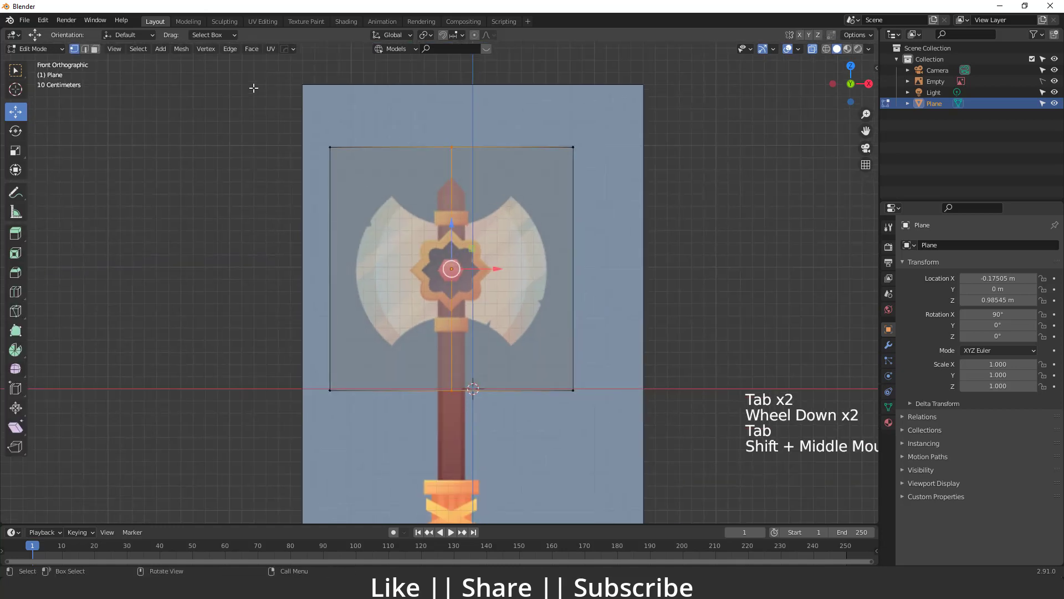
click(16, 291)
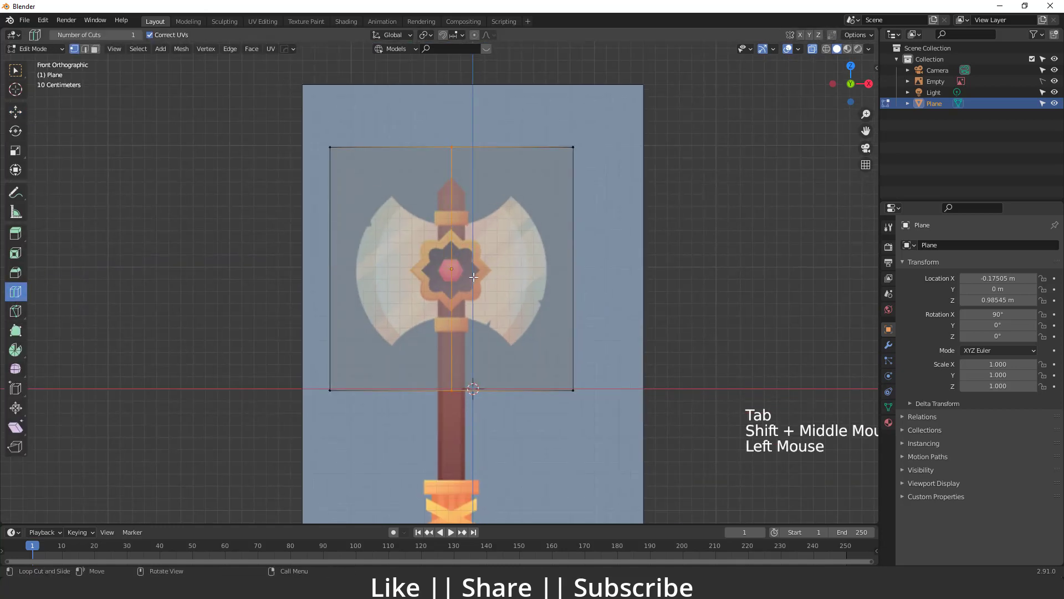
click(435, 276)
click(16, 111)
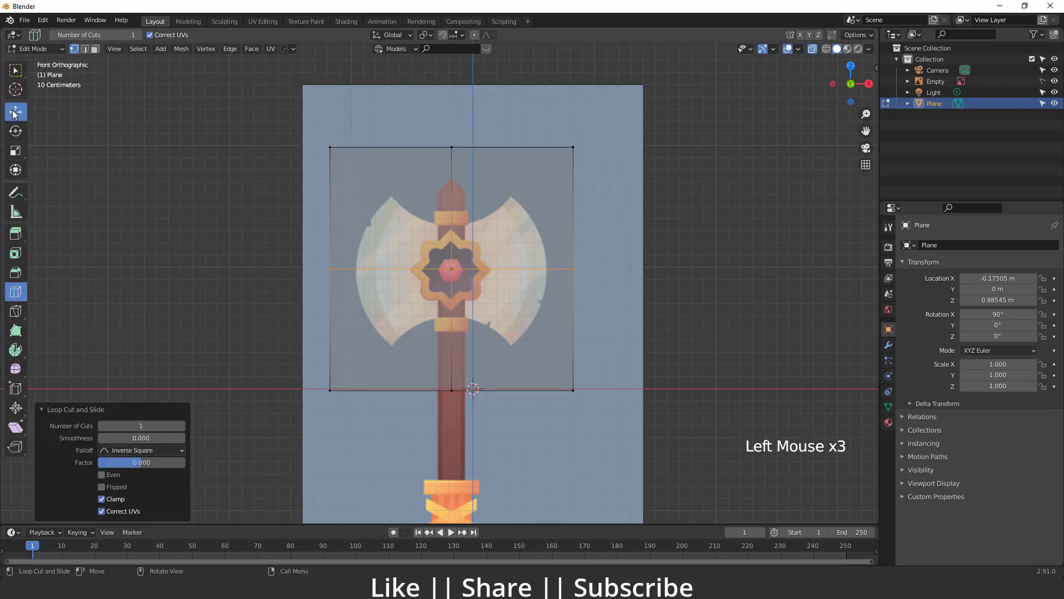
Delete the plane's left-side vertices and its bottom vertices, keeping only the upper-right quarter, and return to Object Mode
drag(299, 125, 431, 535)
key(Delete)
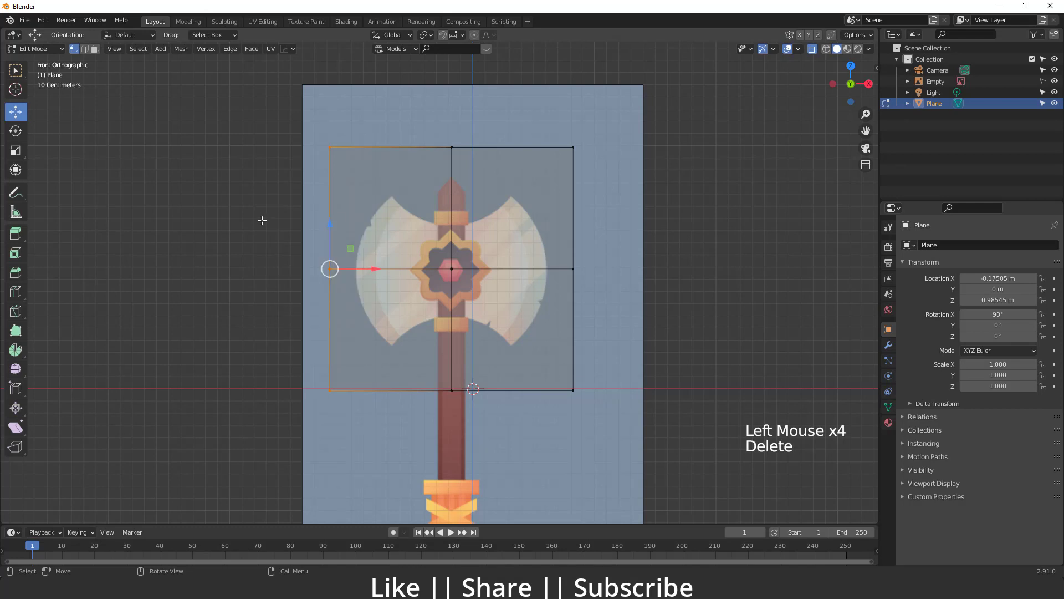
click(357, 215)
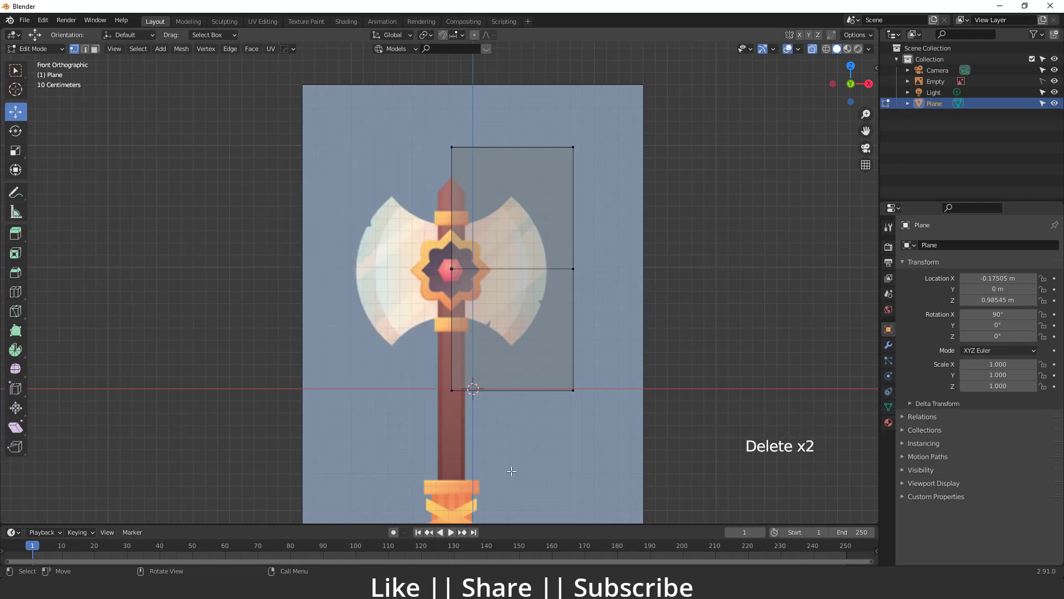
click(452, 408)
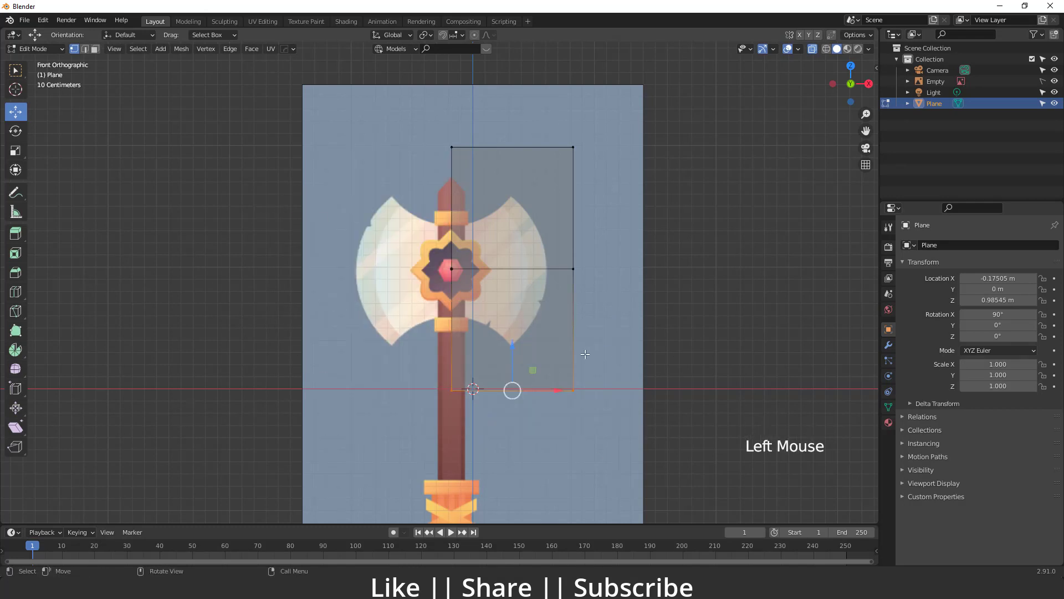
key(Delete)
click(585, 354)
key(Tab)
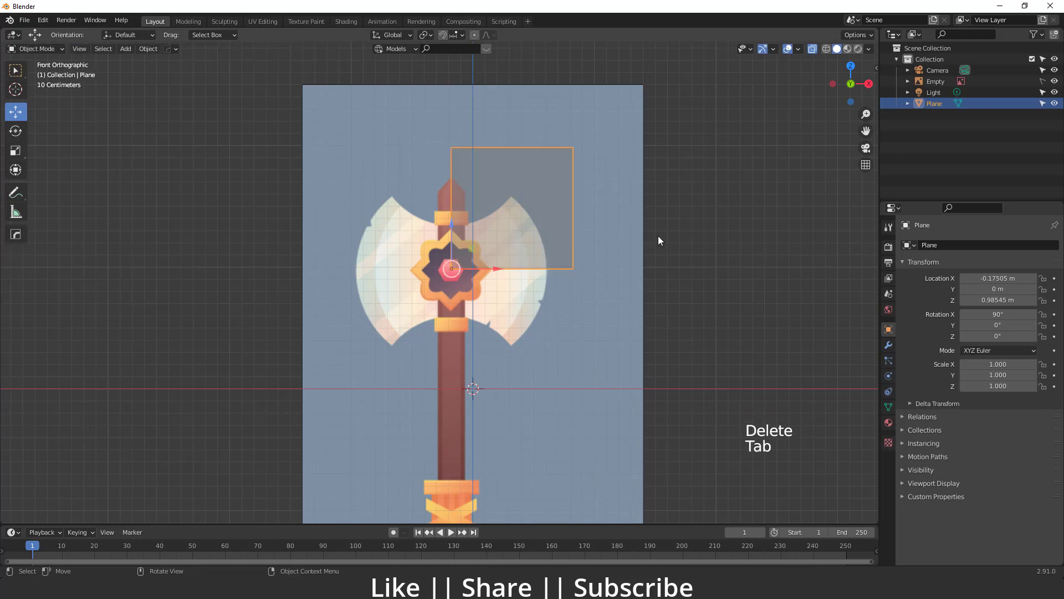
Add a Mirror modifier on the X axis to the quarter plane and enable Clipping
click(889, 345)
click(958, 244)
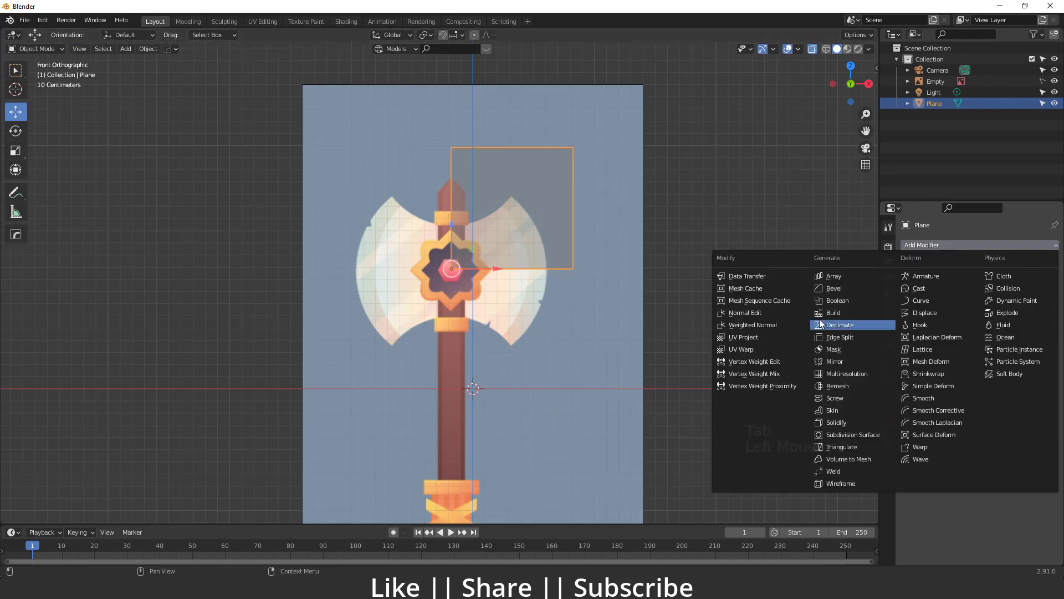
click(837, 360)
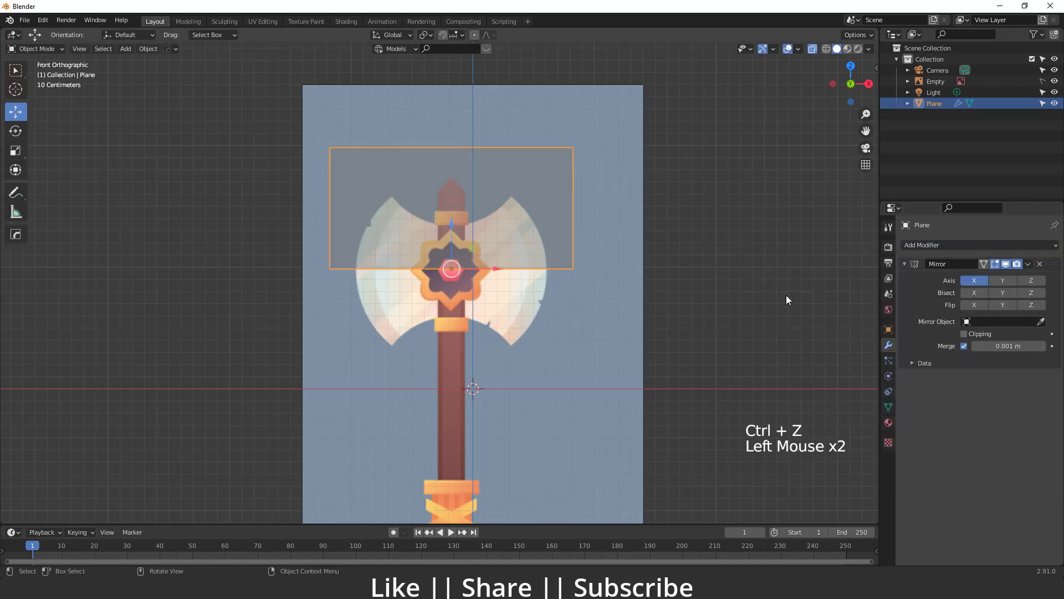
click(965, 334)
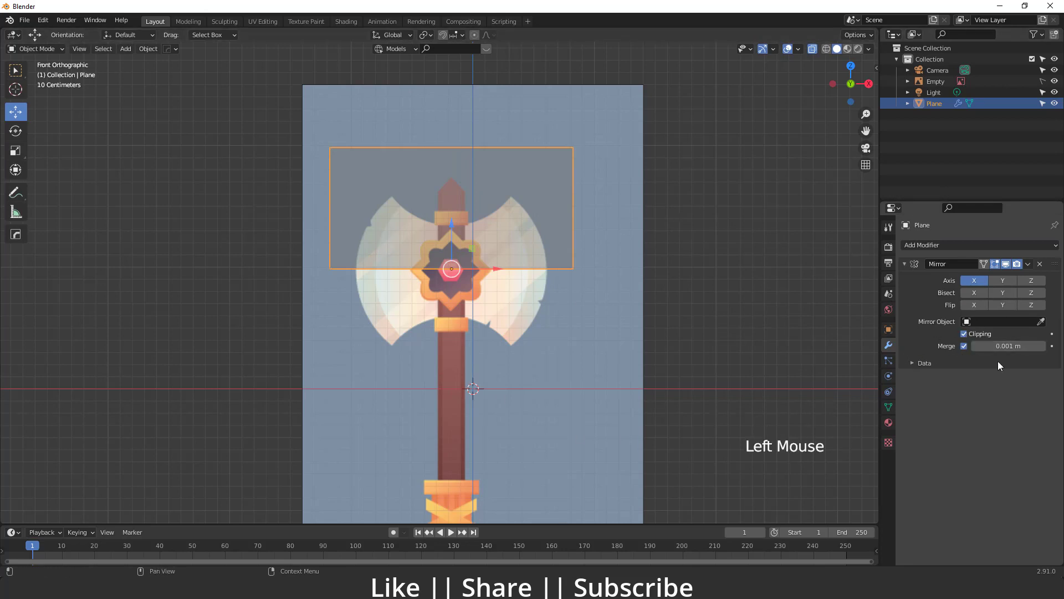
Duplicate the Mirror modifier and set the copy to mirror on the Y axis only
click(1028, 265)
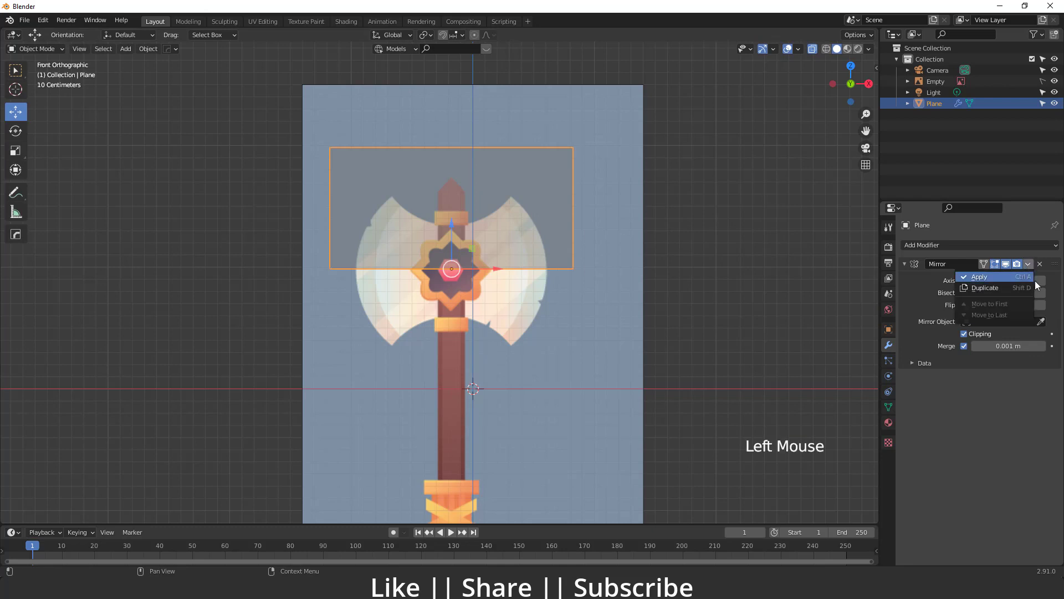
click(994, 288)
click(1003, 434)
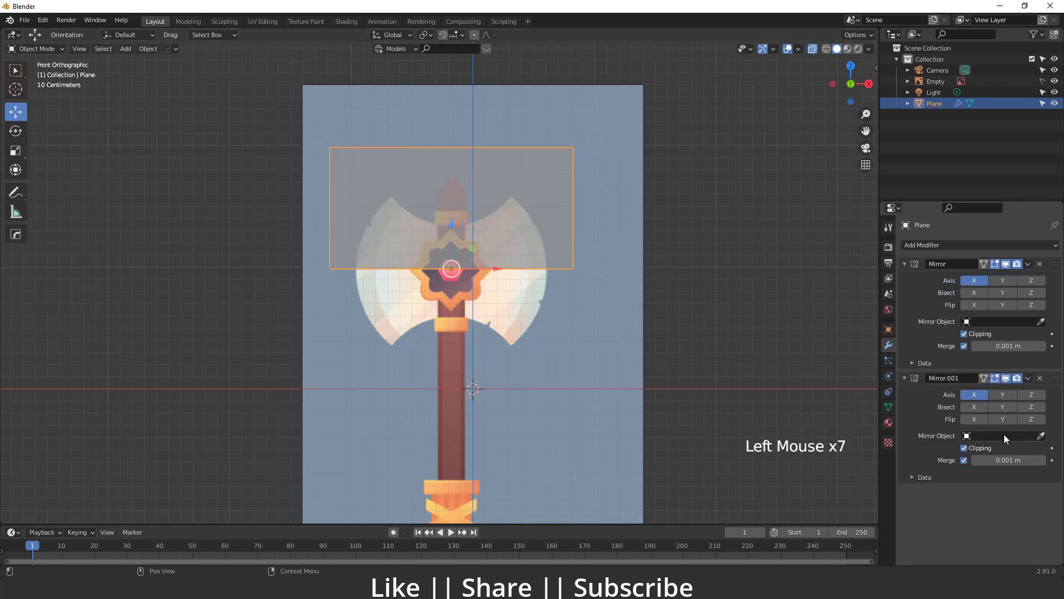
click(1007, 394)
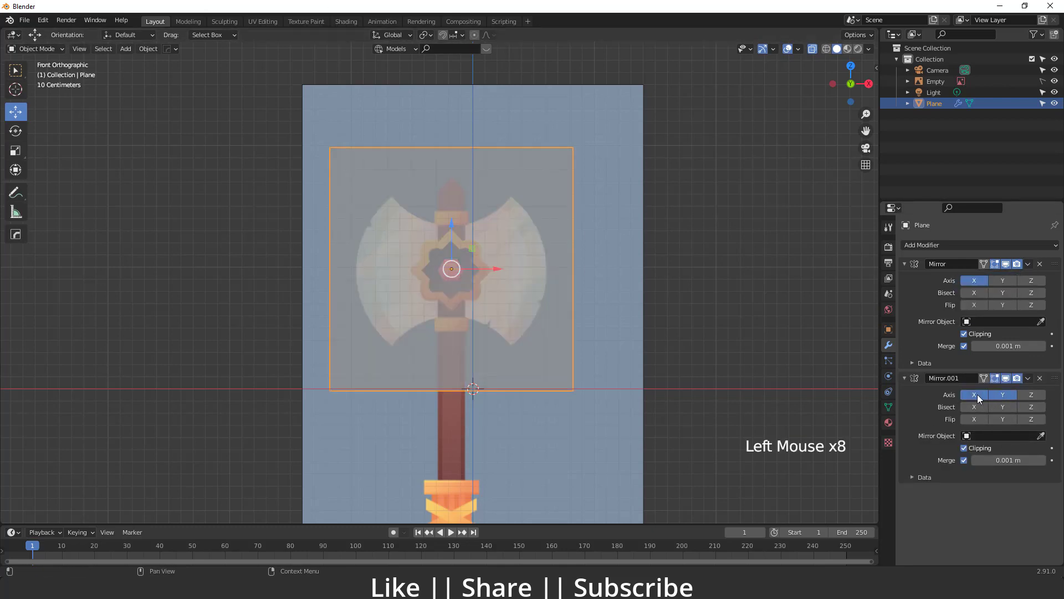
click(977, 394)
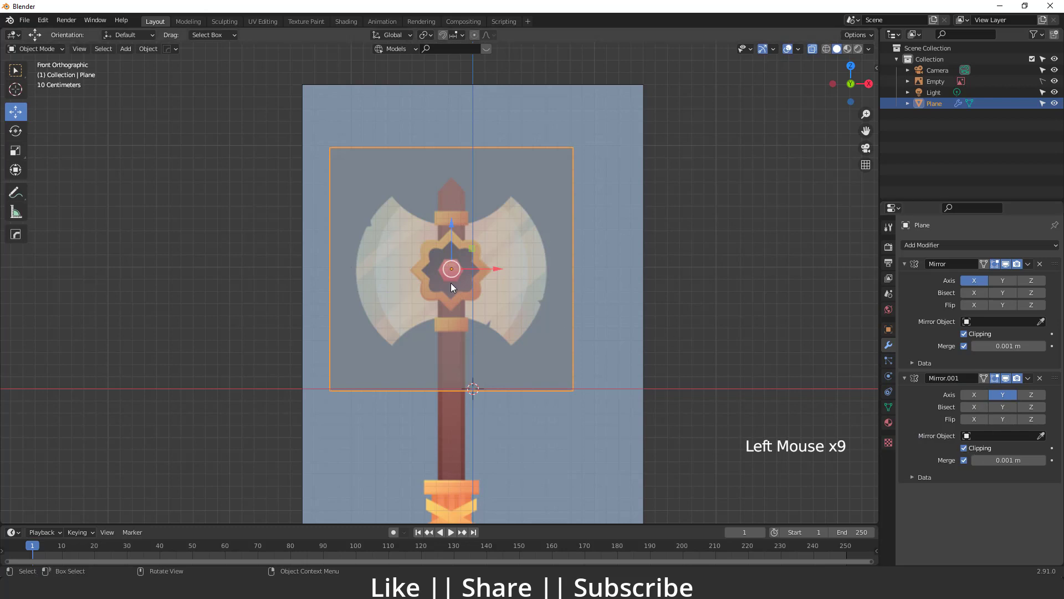
Lower the quarter plane's top edge by about 0.4 m to meet the upper tip of the axe blade
shift+middle_drag(540, 320, 514, 344)
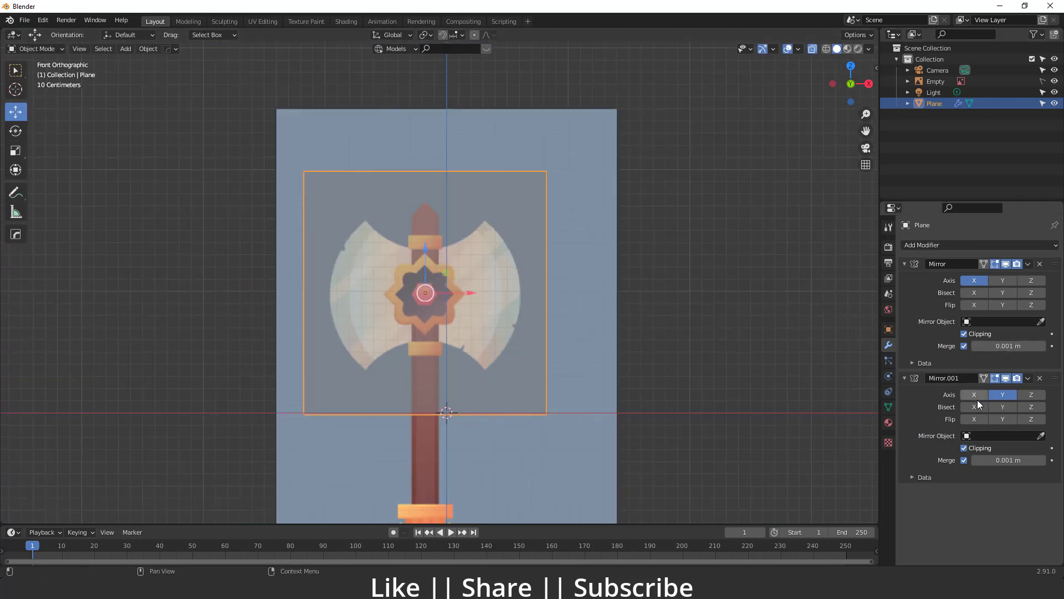
key(Tab)
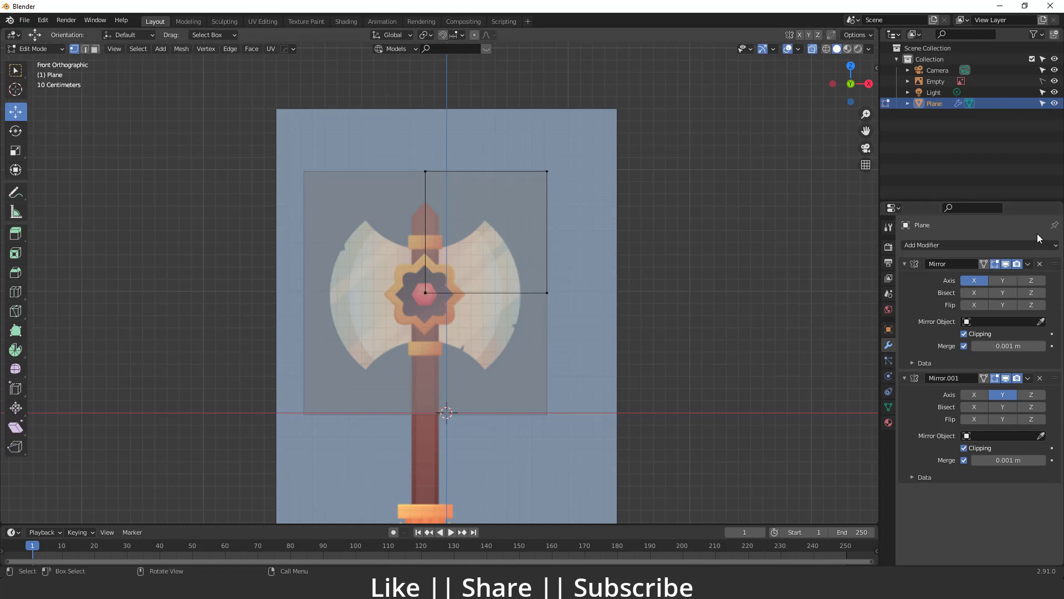
scroll(495, 191, up, 3)
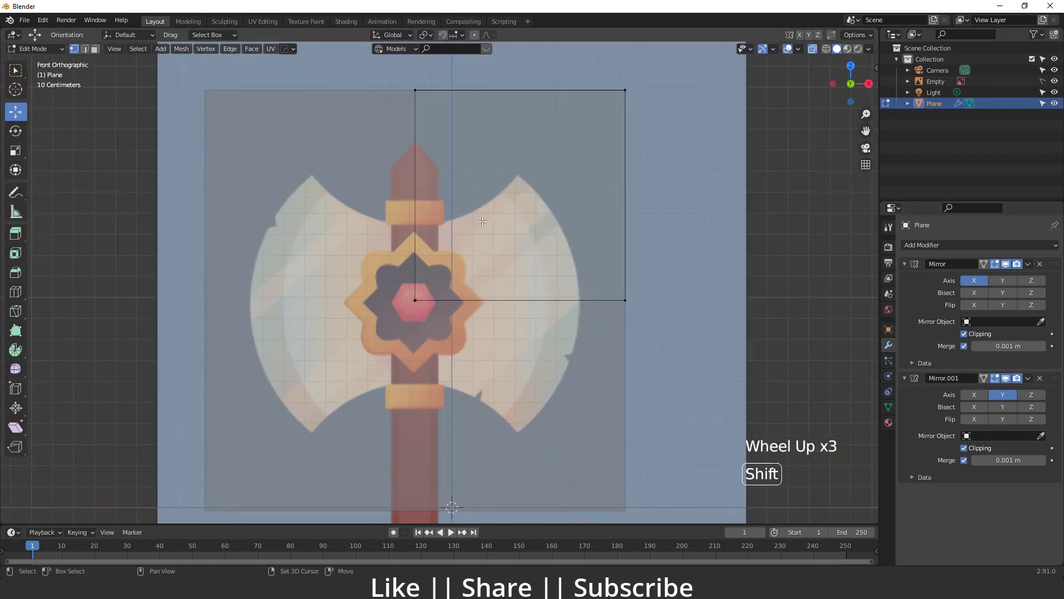
shift+middle_drag(446, 226, 438, 235)
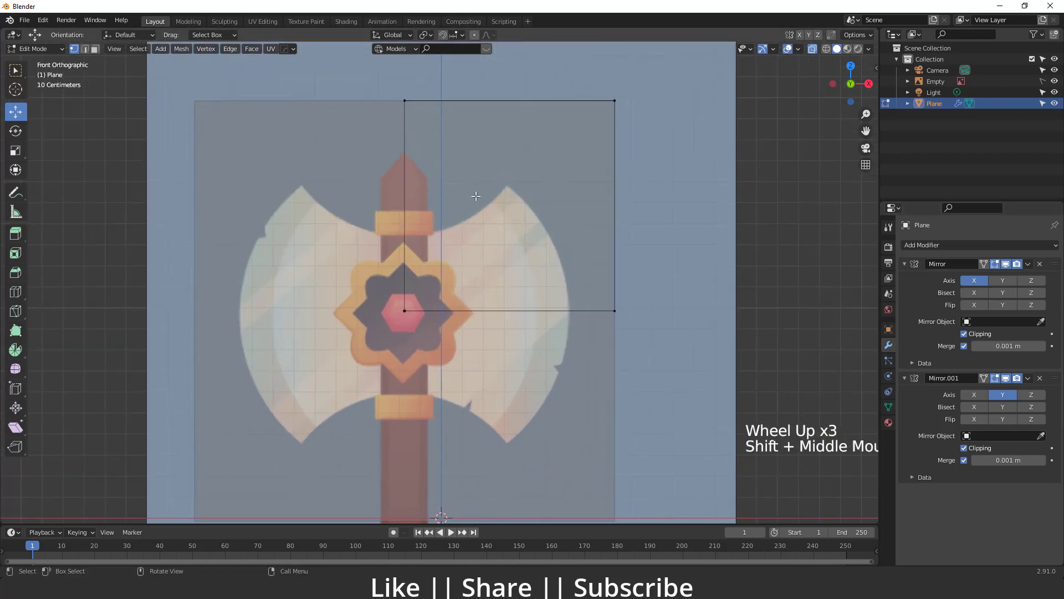
key(Tab)
scroll(301, 130, down, 2)
key(Tab)
drag(413, 118, 624, 193)
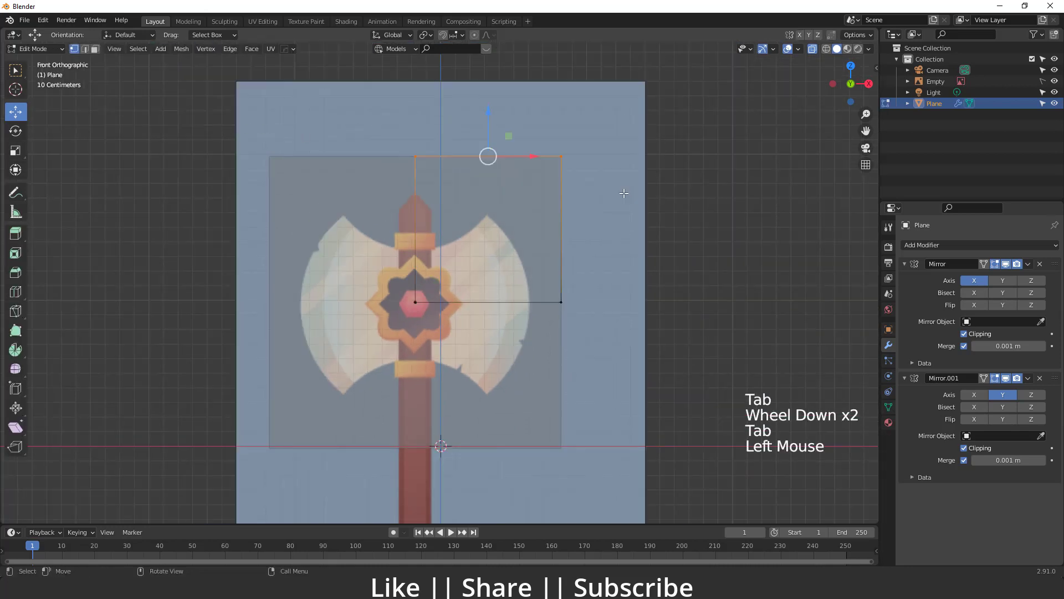
drag(488, 114, 501, 176)
scroll(501, 175, up, 1)
shift+middle_drag(447, 266, 444, 251)
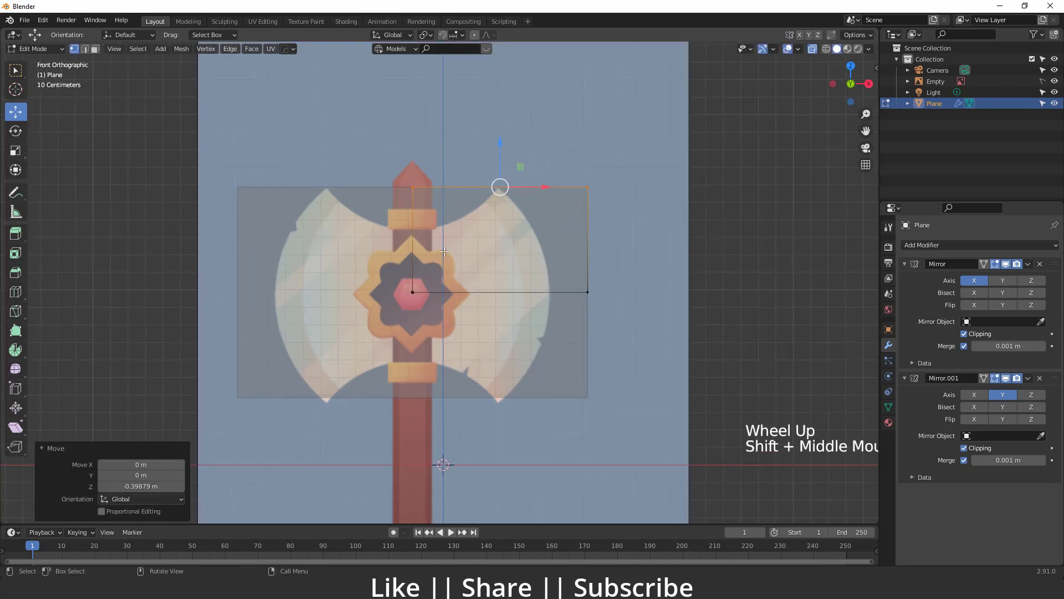
Nudge the mirrored plane slightly down to centre it vertically on the blade, and fine-tune its top edge's height
key(Tab)
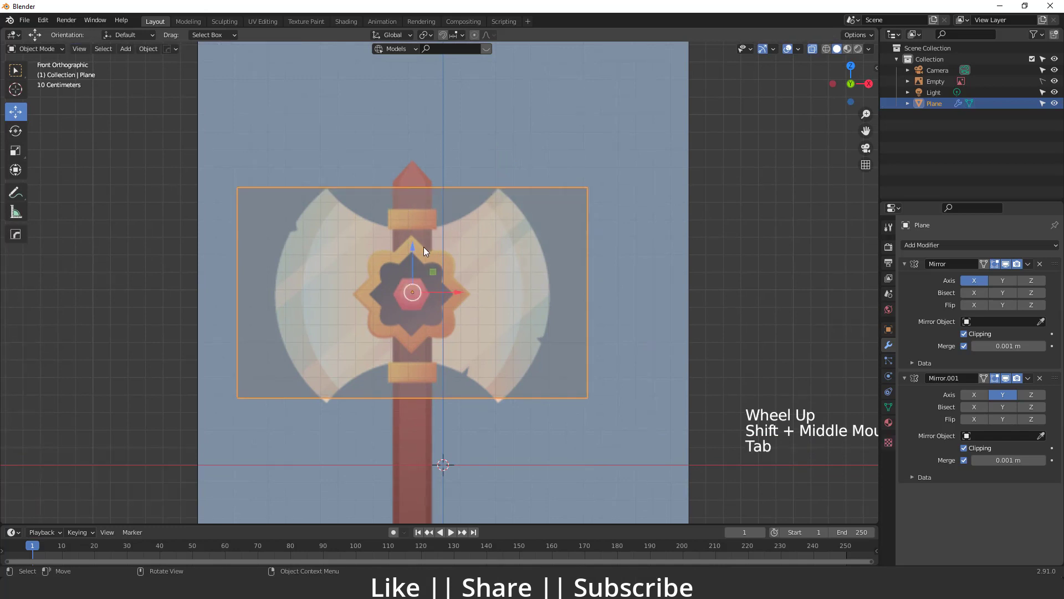
drag(412, 247, 415, 252)
key(Tab)
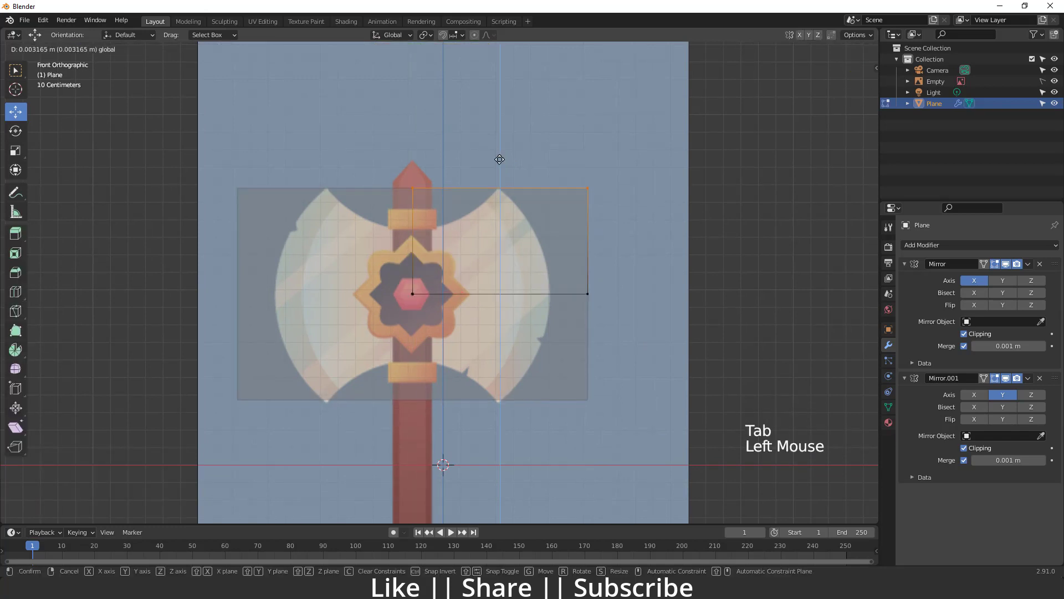
drag(499, 161, 499, 159)
click(500, 162)
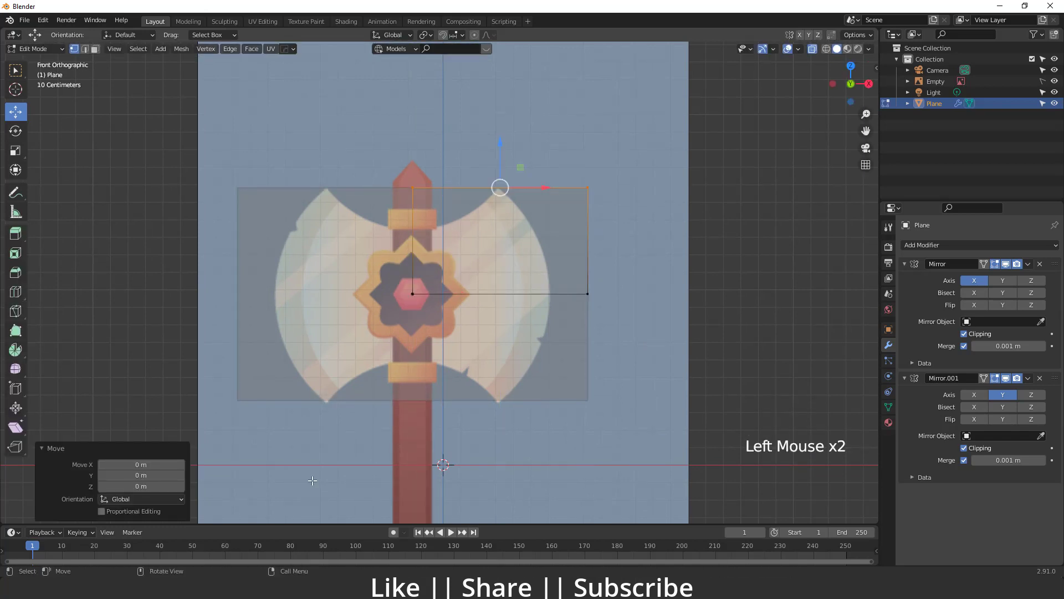
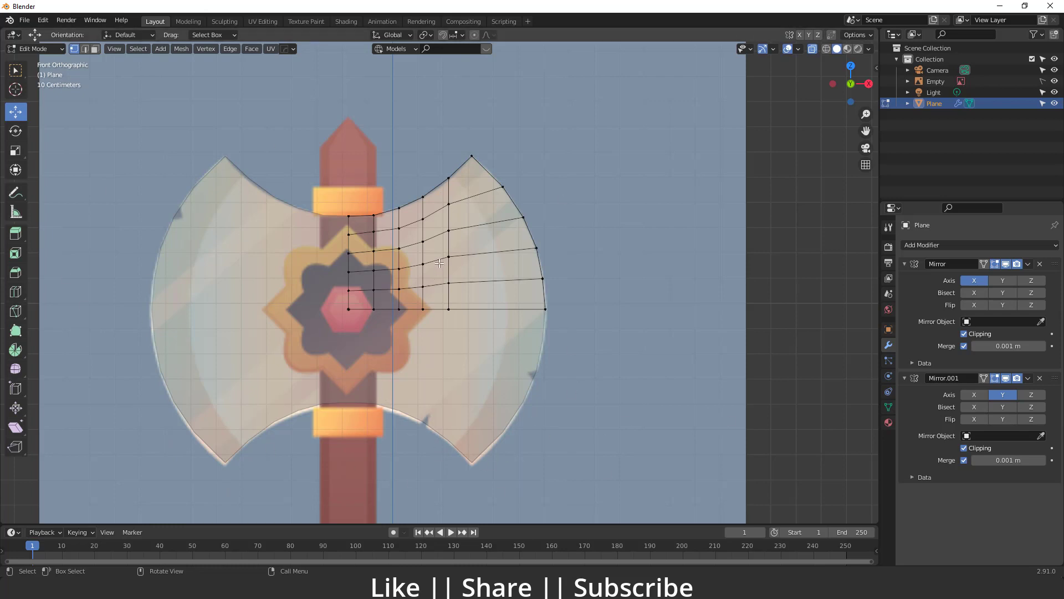
Knife-cut a curved edge line through the quarter blade, from its upper edge near the tip down to the horizontal centreline, following the reference's inner bevel
scroll(439, 262, up, 3)
shift+middle_drag(439, 263, 410, 147)
scroll(428, 160, up, 1)
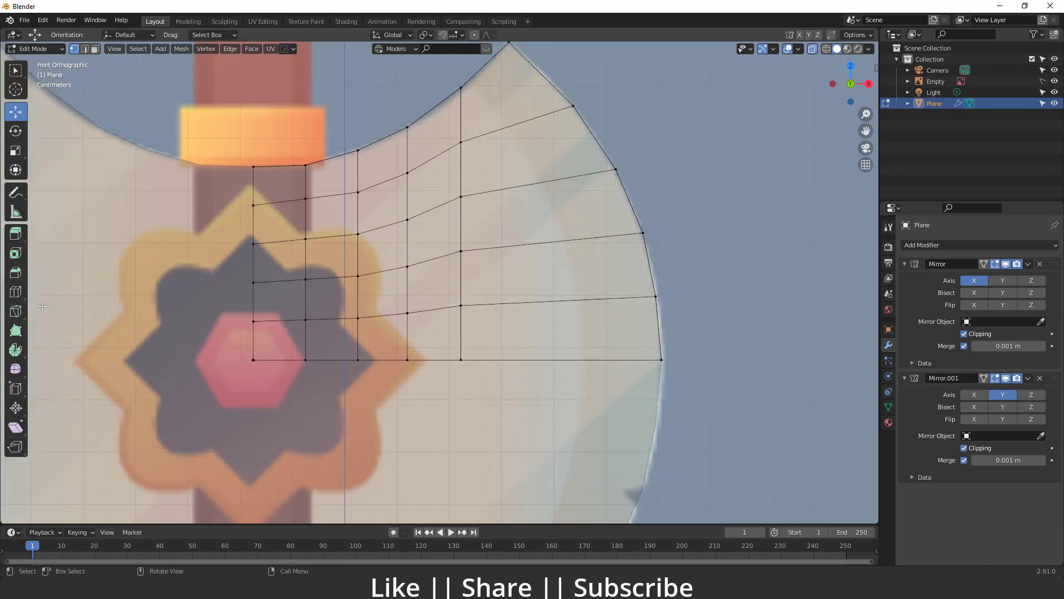
click(16, 311)
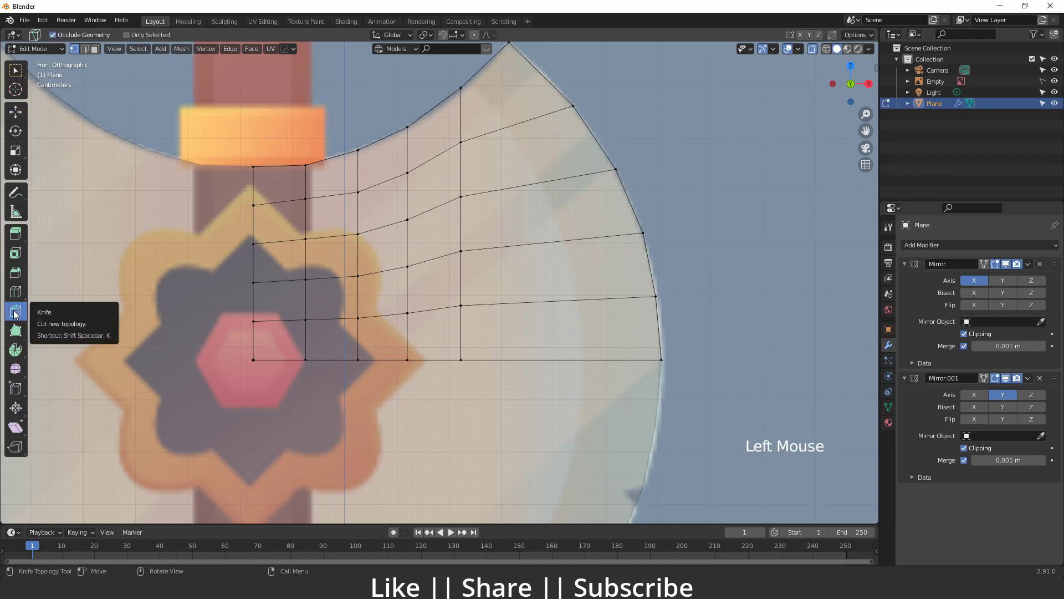
shift+middle_drag(452, 110, 450, 114)
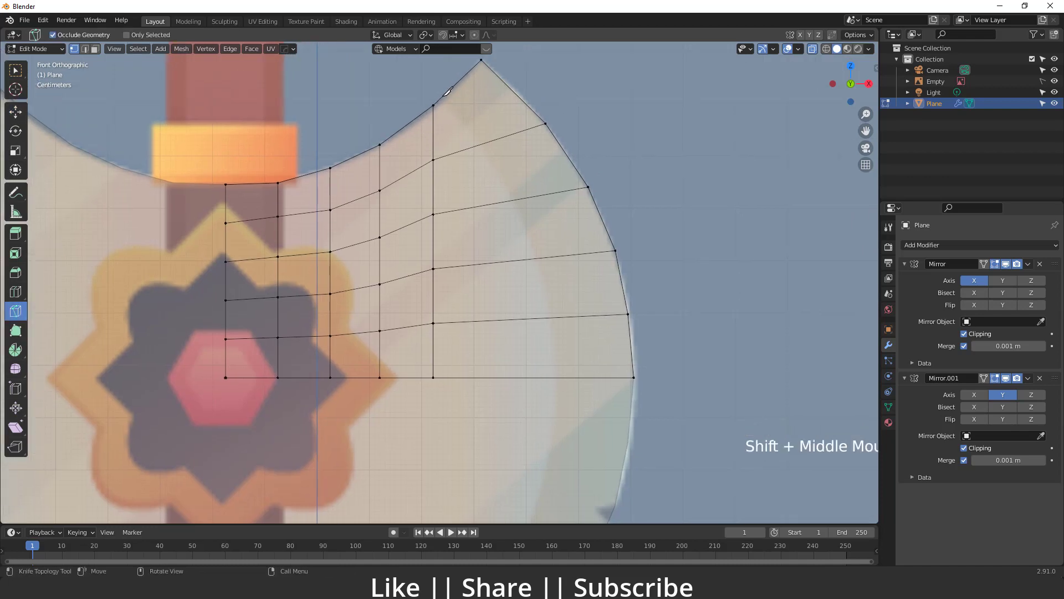
click(440, 99)
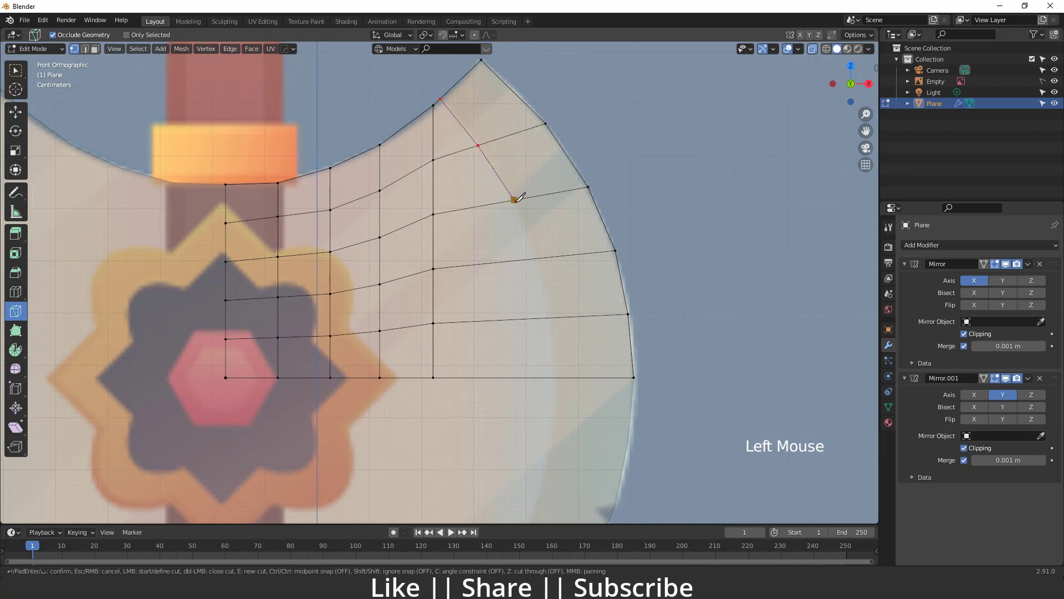
click(548, 268)
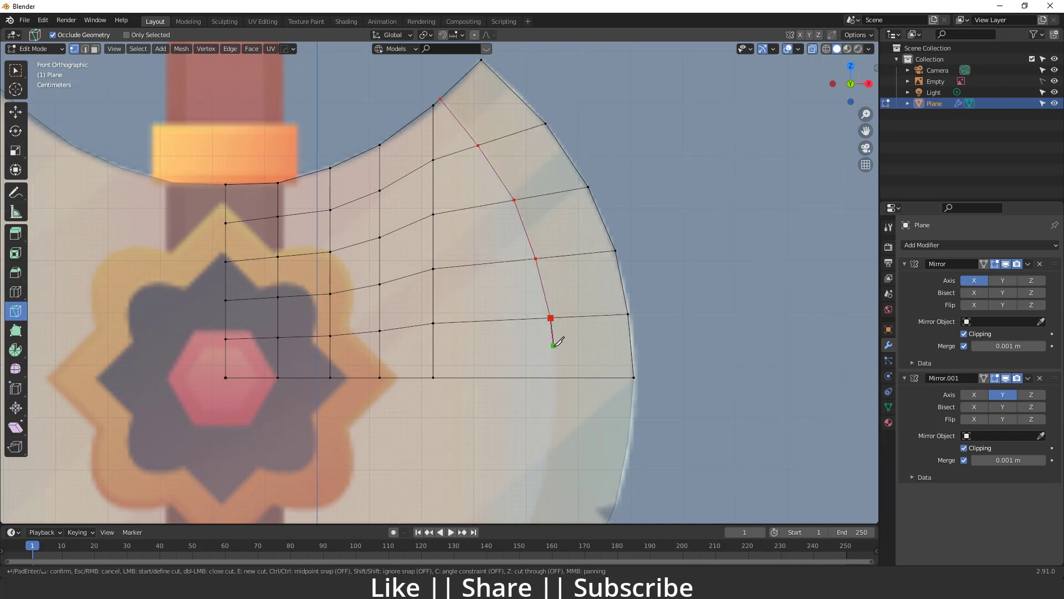
click(557, 375)
key(Return)
click(16, 111)
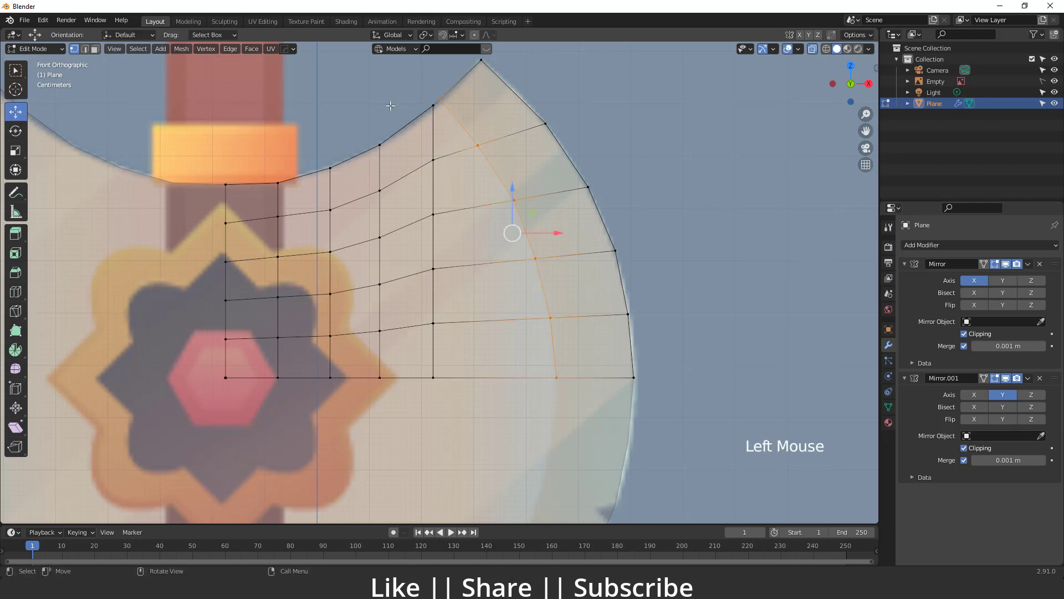
Examine the mirrored blade's overall shape in Object Mode, and compare the cut mesh with the reference from the front in Edit Mode
key(Tab)
scroll(517, 229, down, 4)
middle_drag(517, 230, 477, 251)
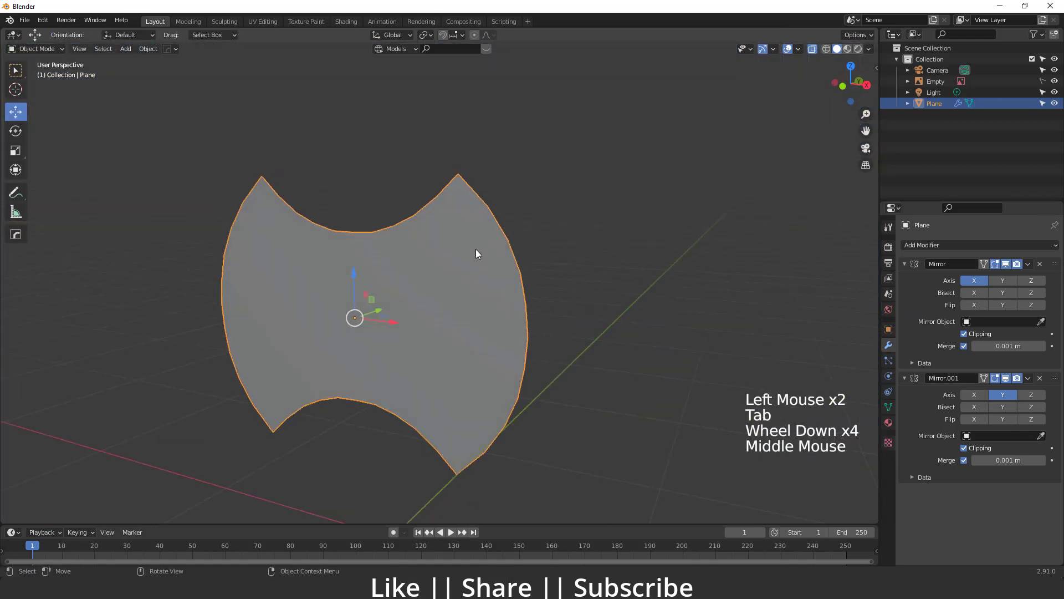
key(Tab)
middle_drag(453, 314, 354, 235)
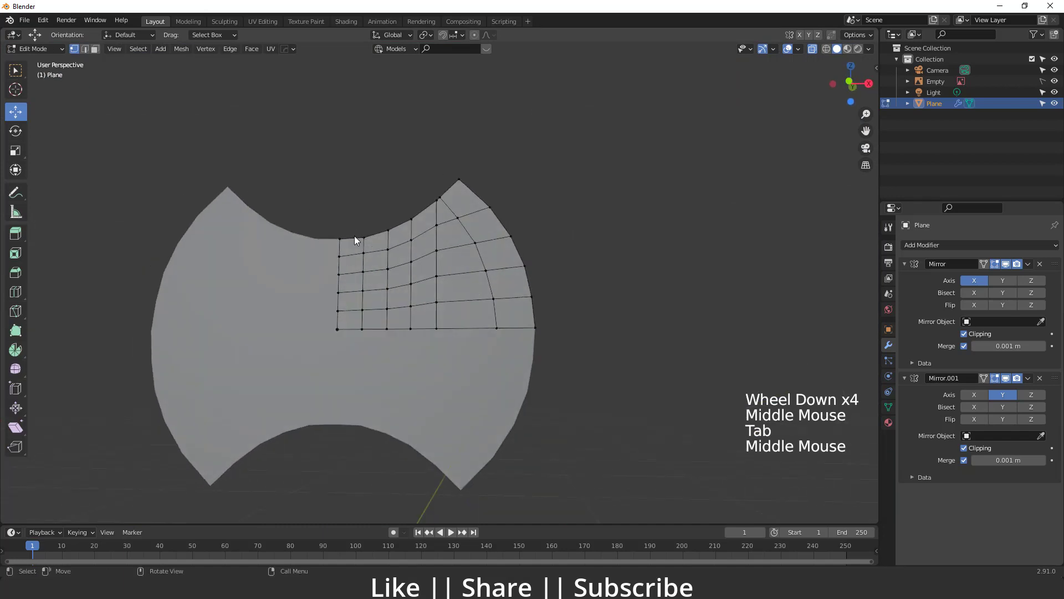
key(grave)
click(313, 188)
scroll(361, 277, up, 2)
shift+middle_drag(360, 277, 333, 266)
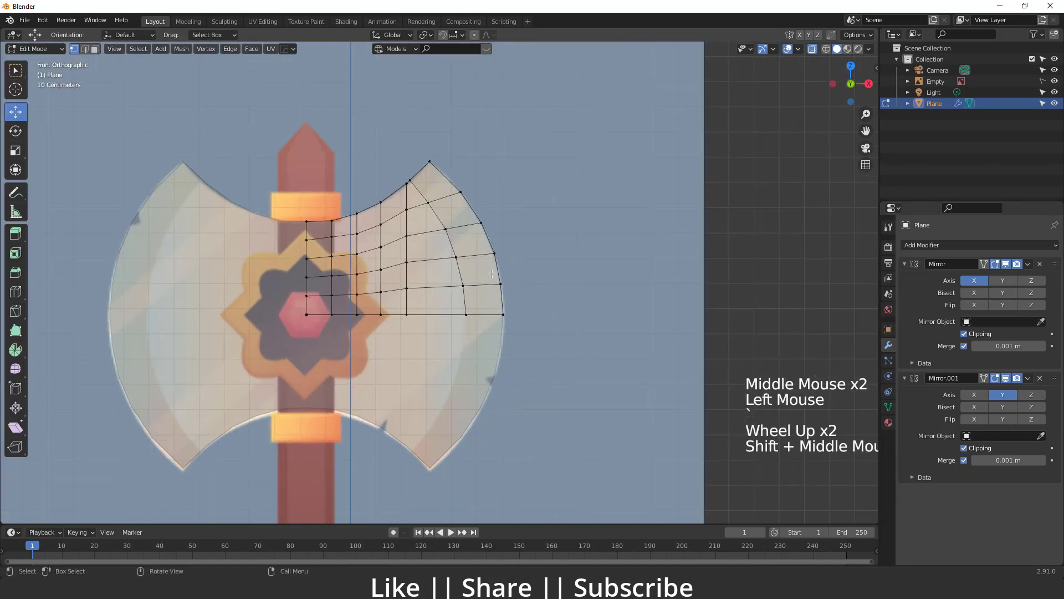
Extrude all faces of the quarter blade by about 0.15 m to give it thickness, and turn off X-ray display
middle_drag(432, 282, 394, 270)
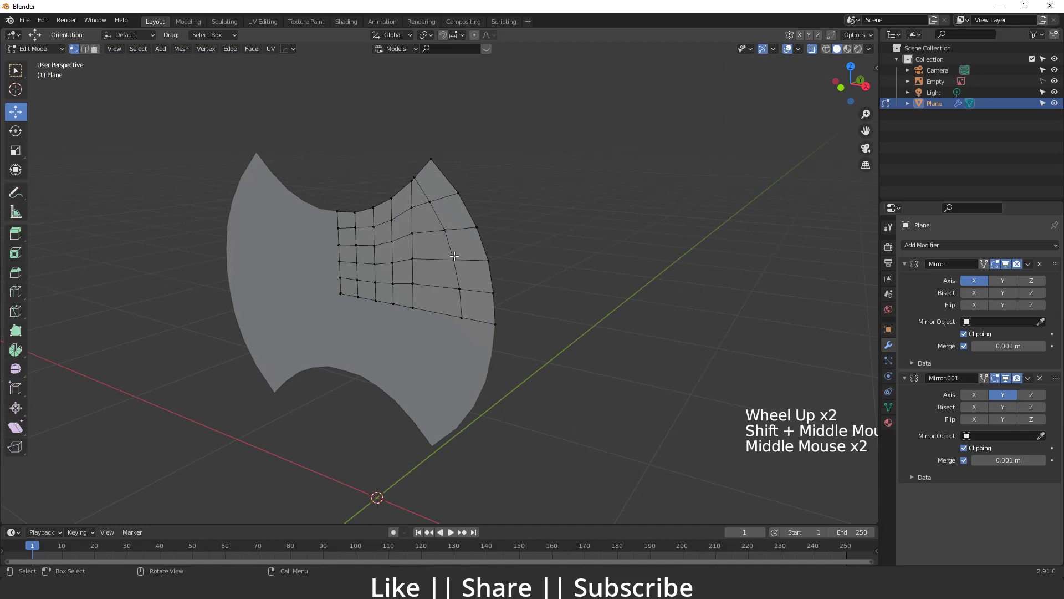
key(a)
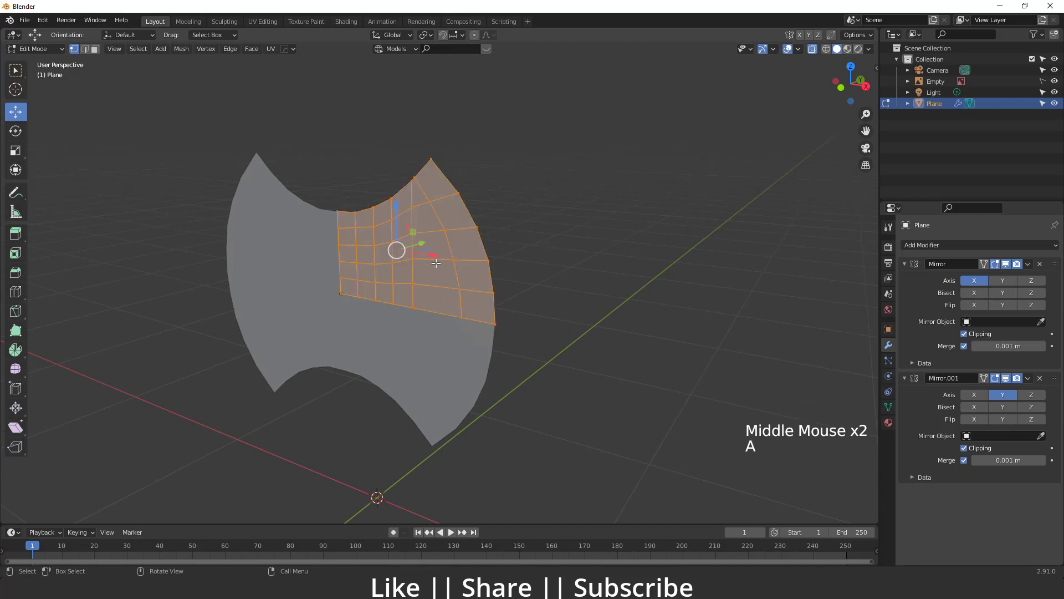
key(3)
middle_drag(457, 277, 487, 267)
key(e)
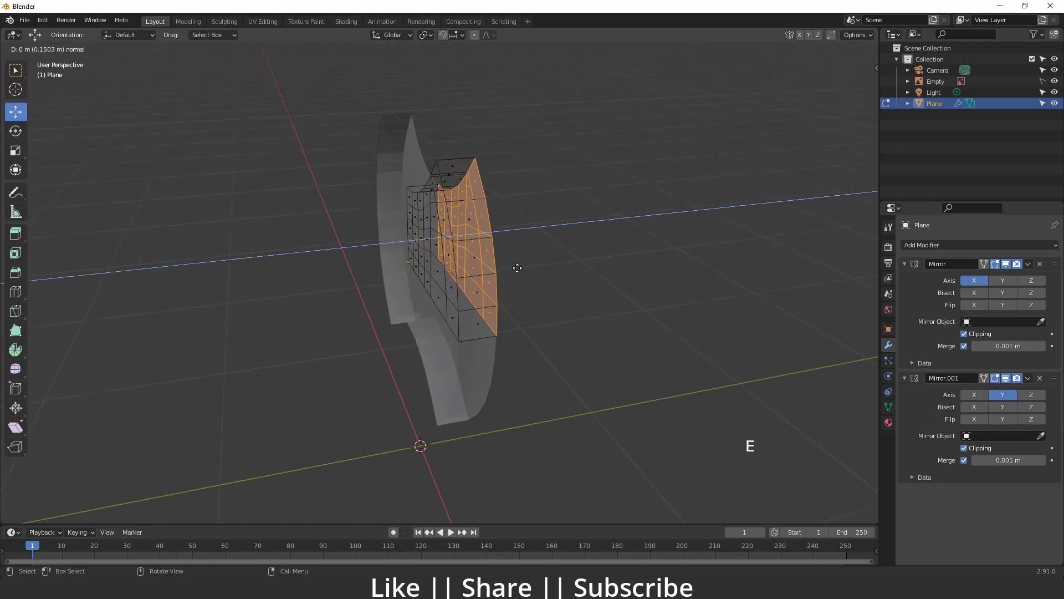
click(519, 270)
click(810, 49)
Select the outer rim's edge loops on both sides of the blade and scale them on Y by about -0.163 to form a thin cutting edge
middle_drag(582, 249, 508, 274)
middle_drag(527, 373, 488, 238)
drag(490, 232, 492, 234)
key(2)
click(472, 282)
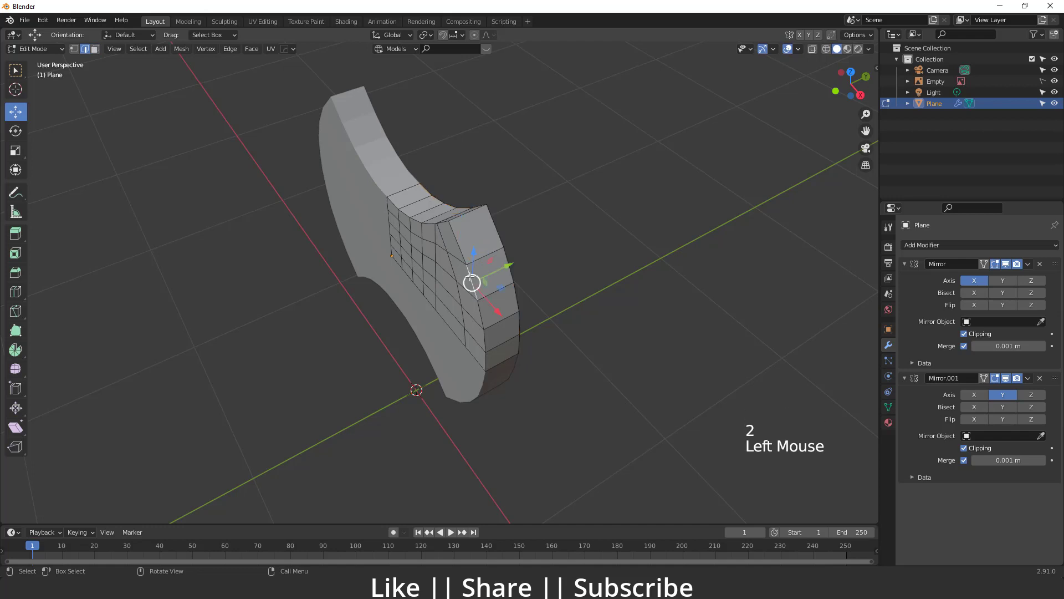
alt+shift+click(470, 280)
middle_drag(471, 280, 514, 316)
alt+shift+click(502, 310)
click(15, 150)
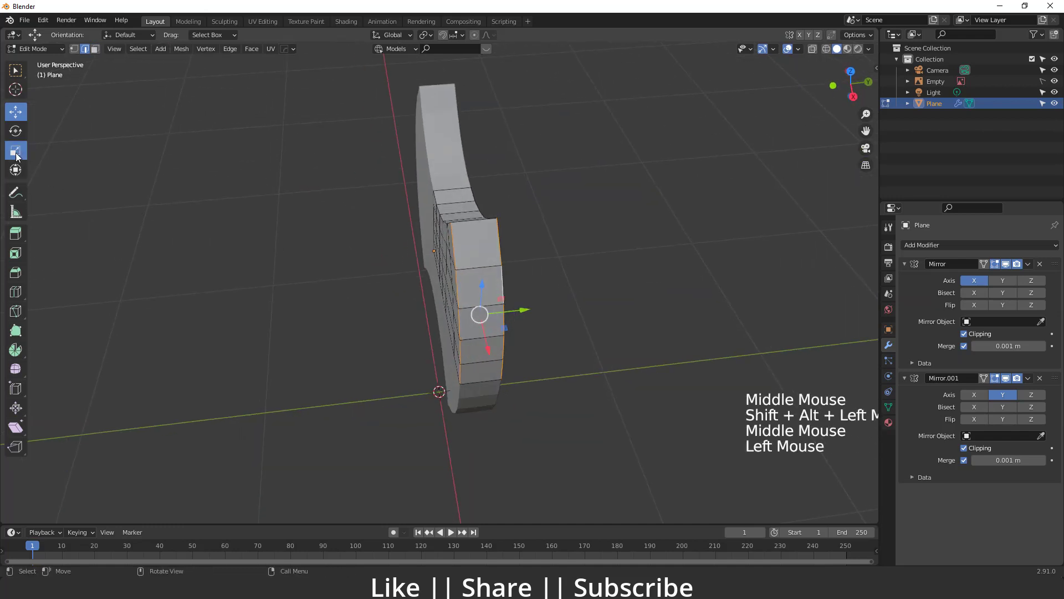
drag(520, 309, 480, 311)
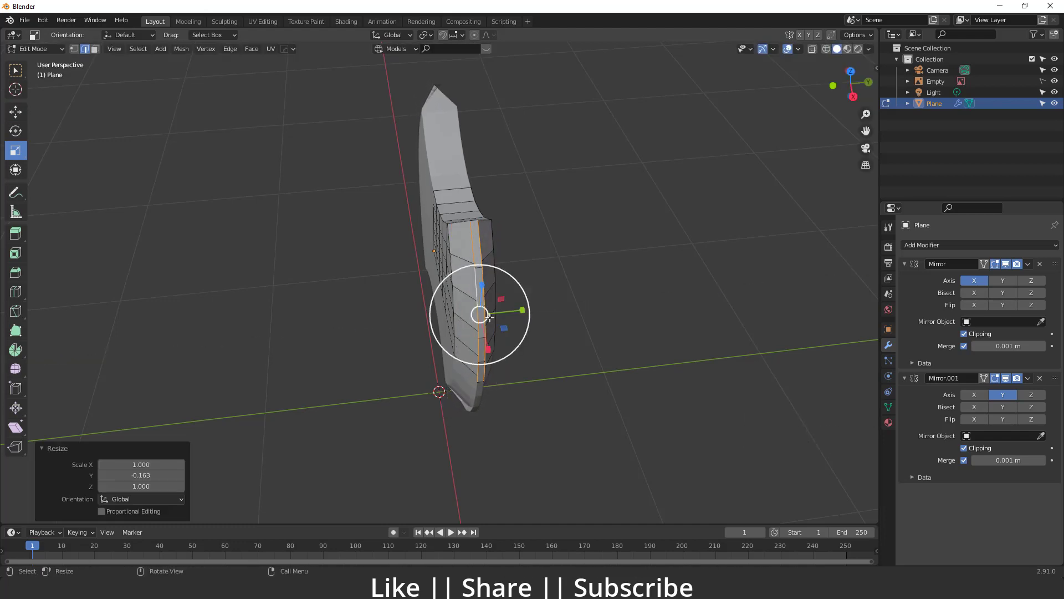
scroll(589, 346, up, 3)
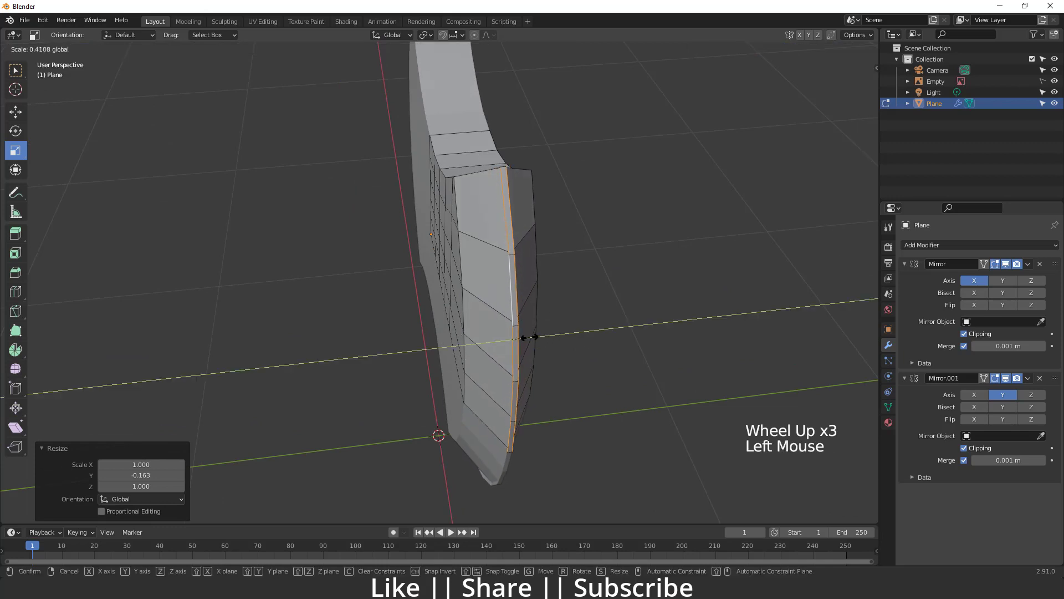